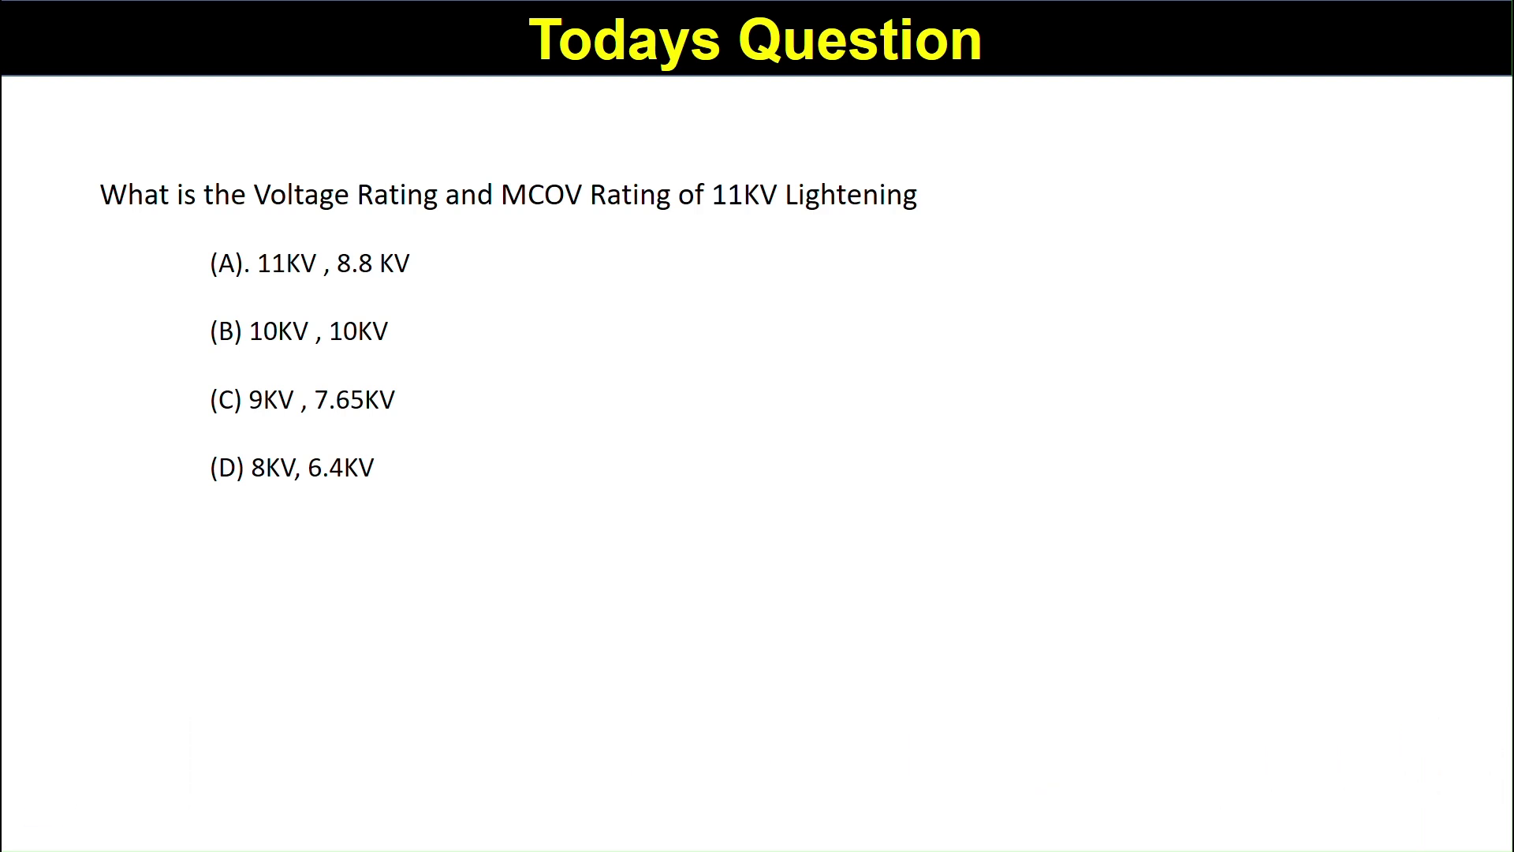
# - Open the Star View plot options from the Defaults > Plot Options menu
pyautogui.scroll(5, 680, 330)
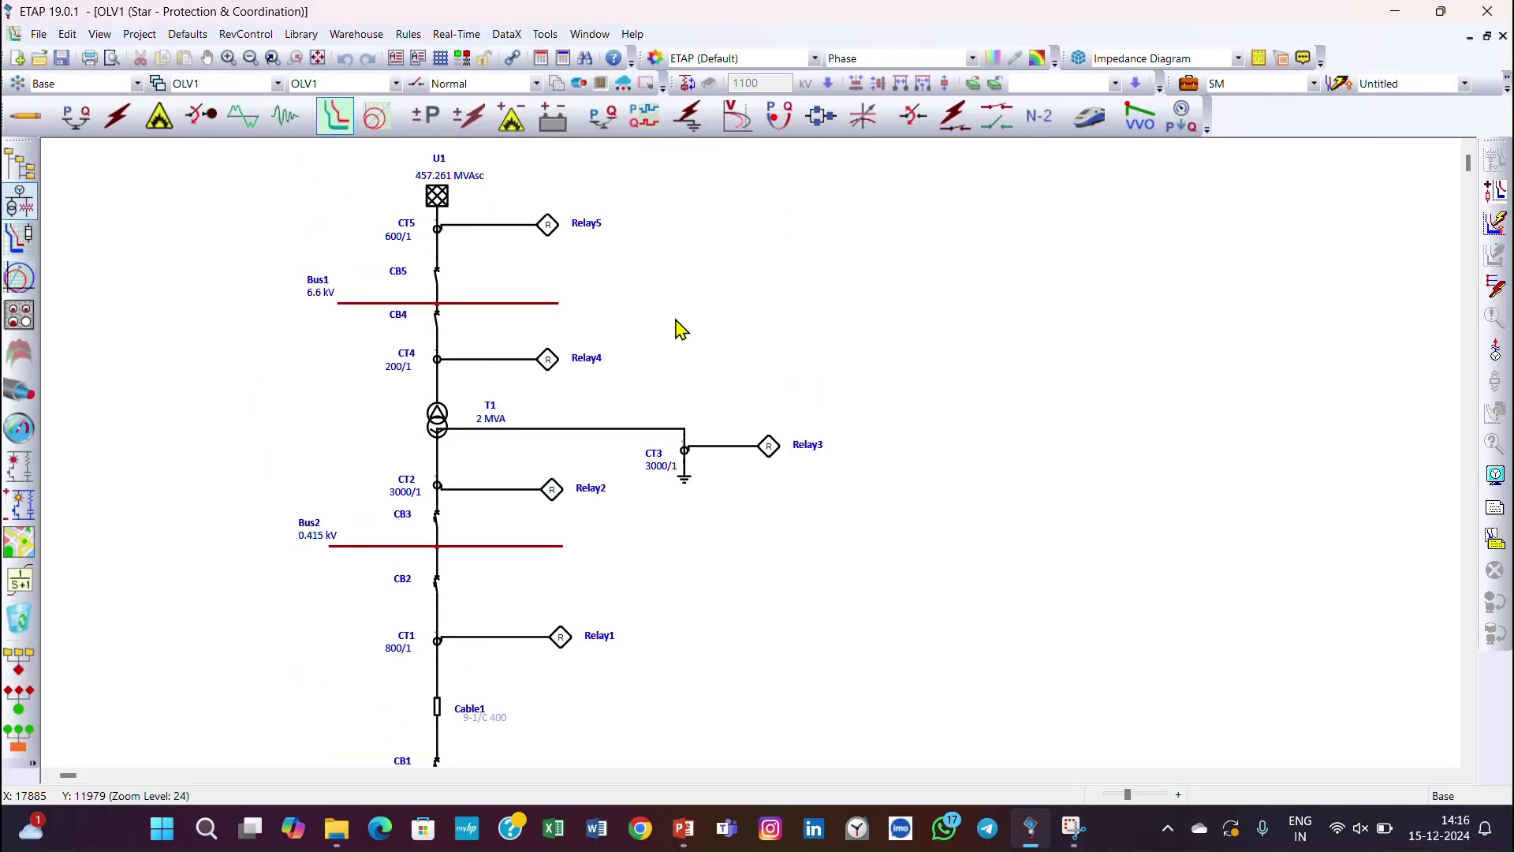
pyautogui.scroll(-15, 680, 329)
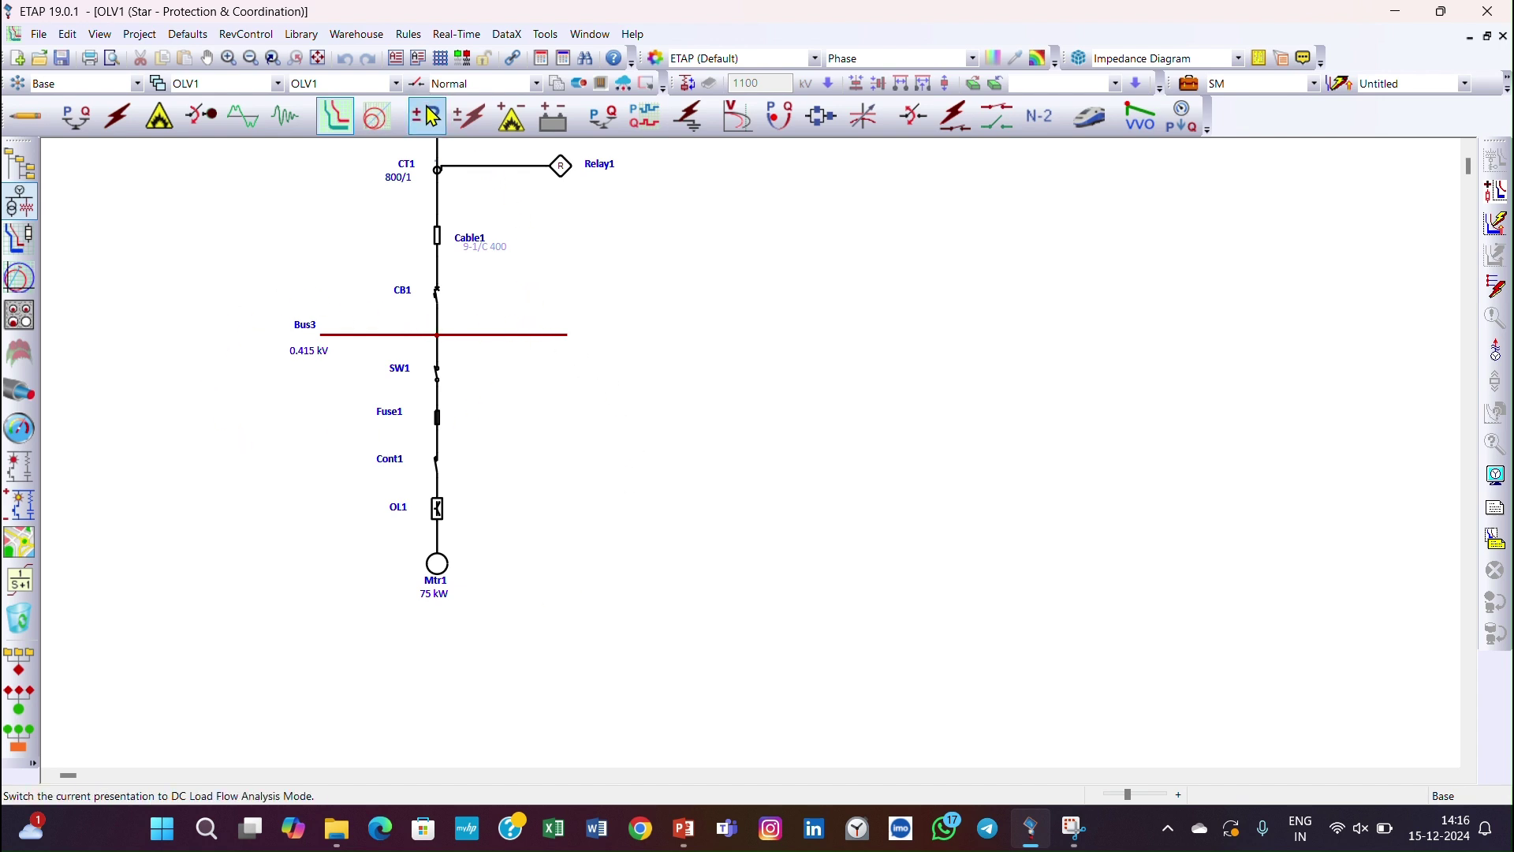
pyautogui.click(189, 35)
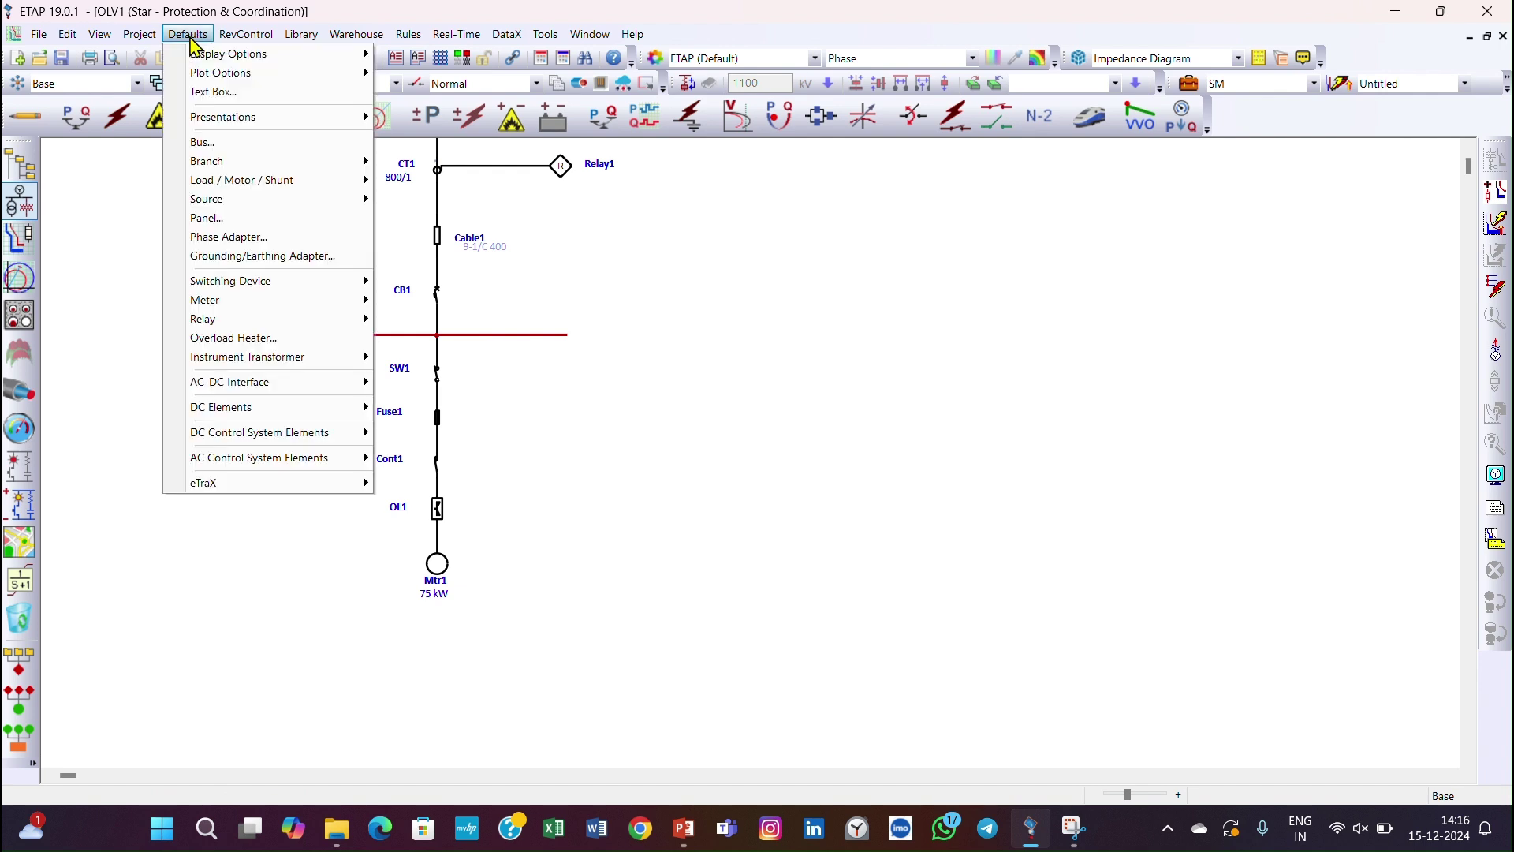
pyautogui.moveTo(198, 78)
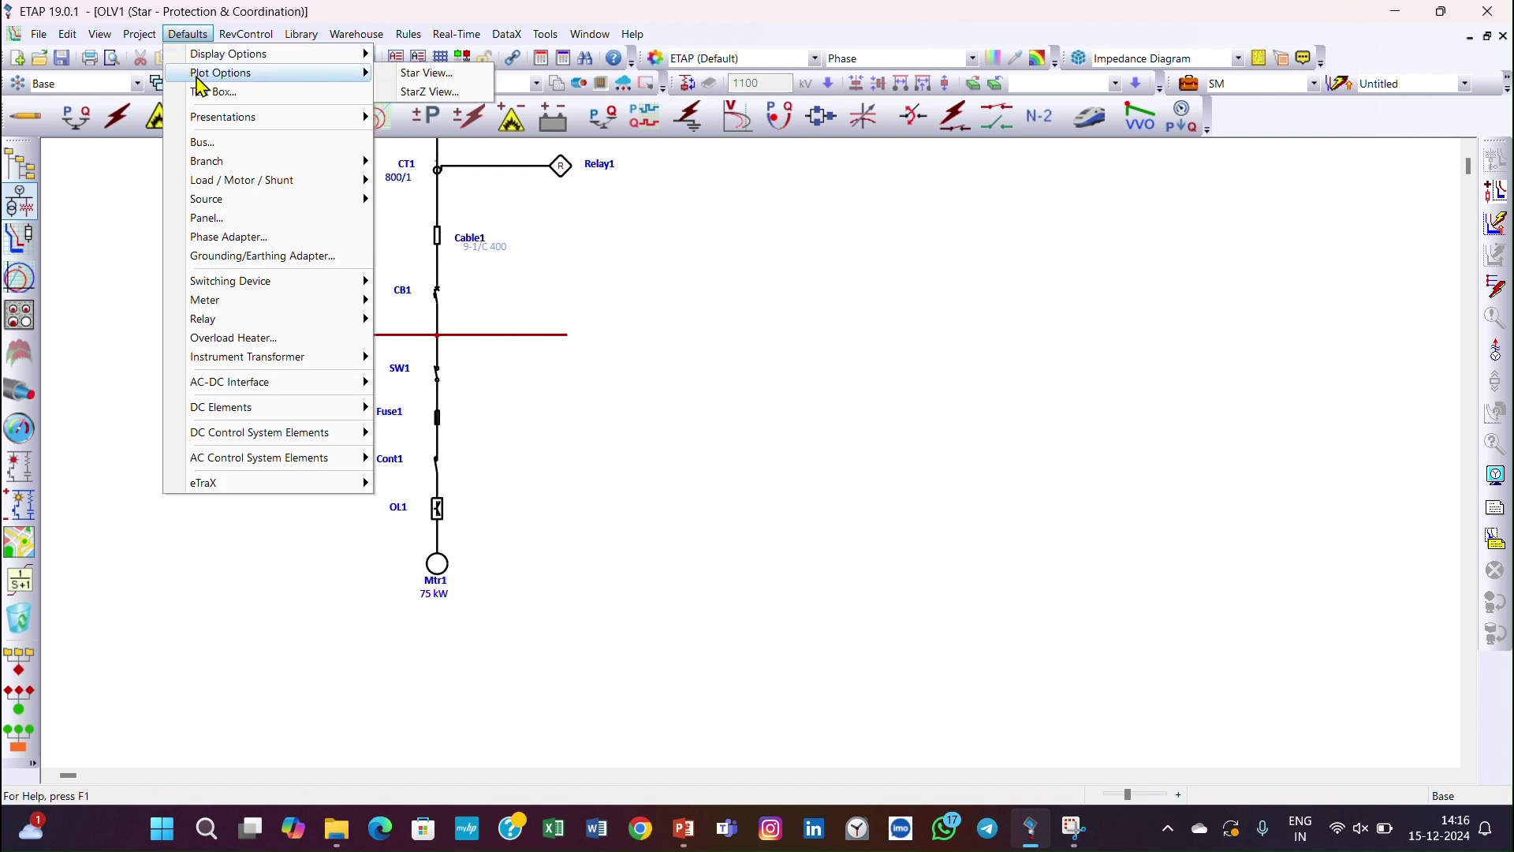
pyautogui.click(428, 79)
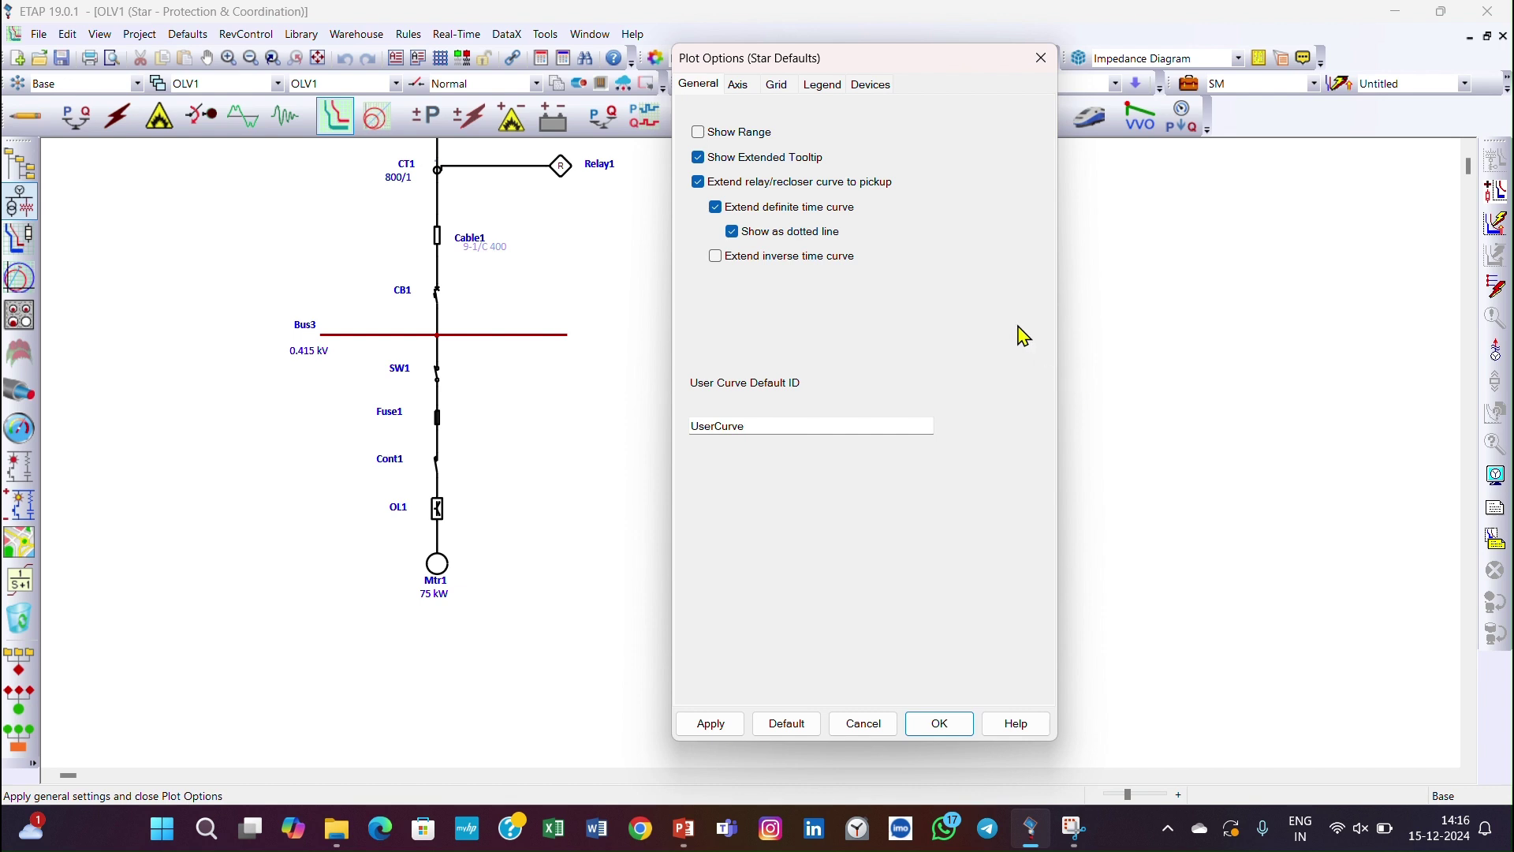
# - Move the Star Defaults dialog right, then review General and Axis settings (0.01–1000 s, 0.48 kV)
pyautogui.moveTo(961, 63); pyautogui.dragTo(1002, 86)
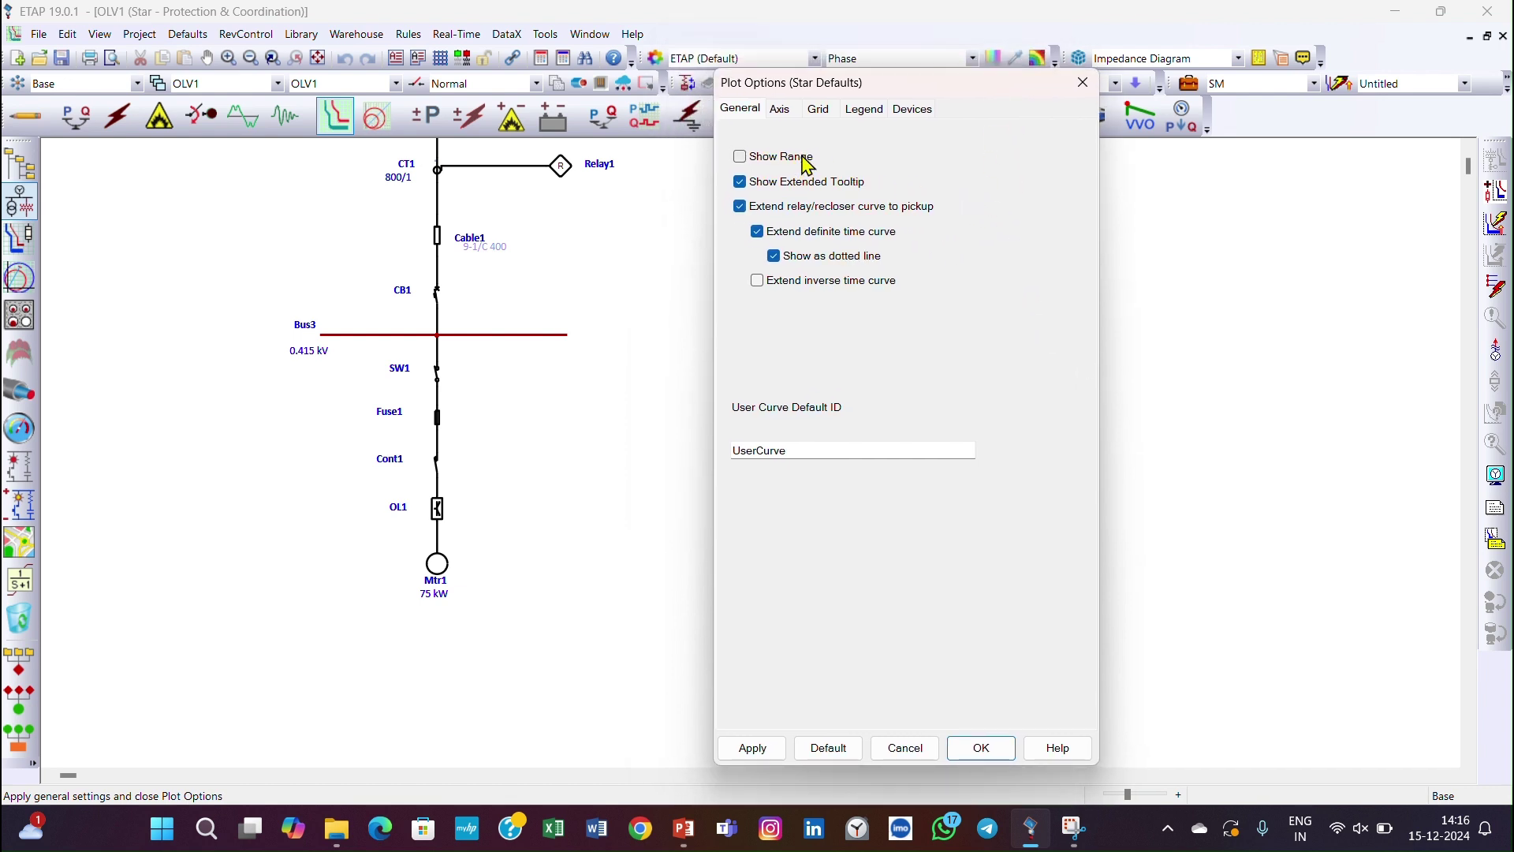
pyautogui.click(746, 162)
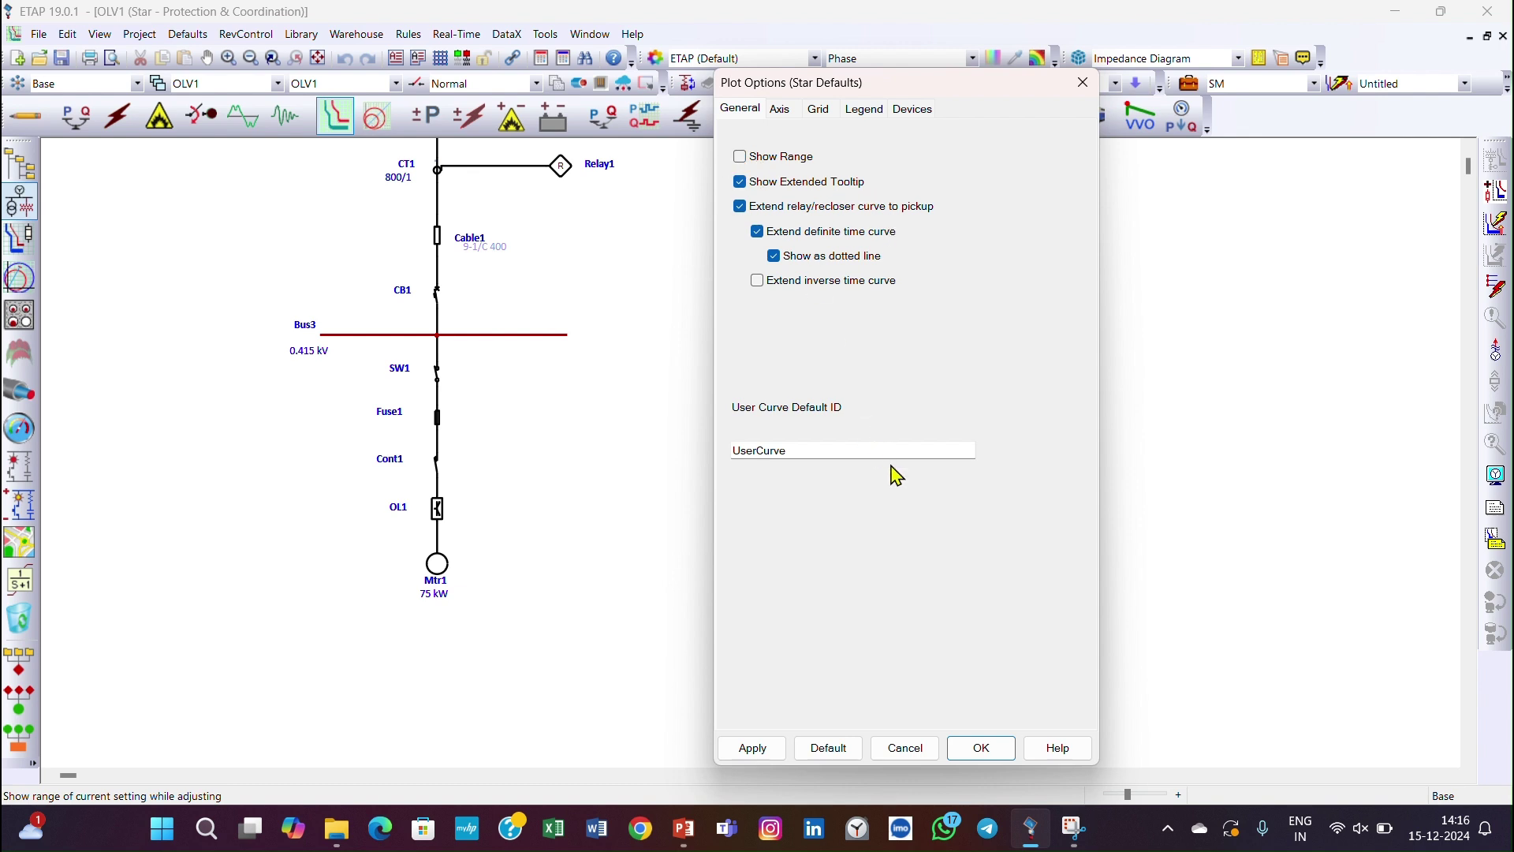
pyautogui.click(782, 112)
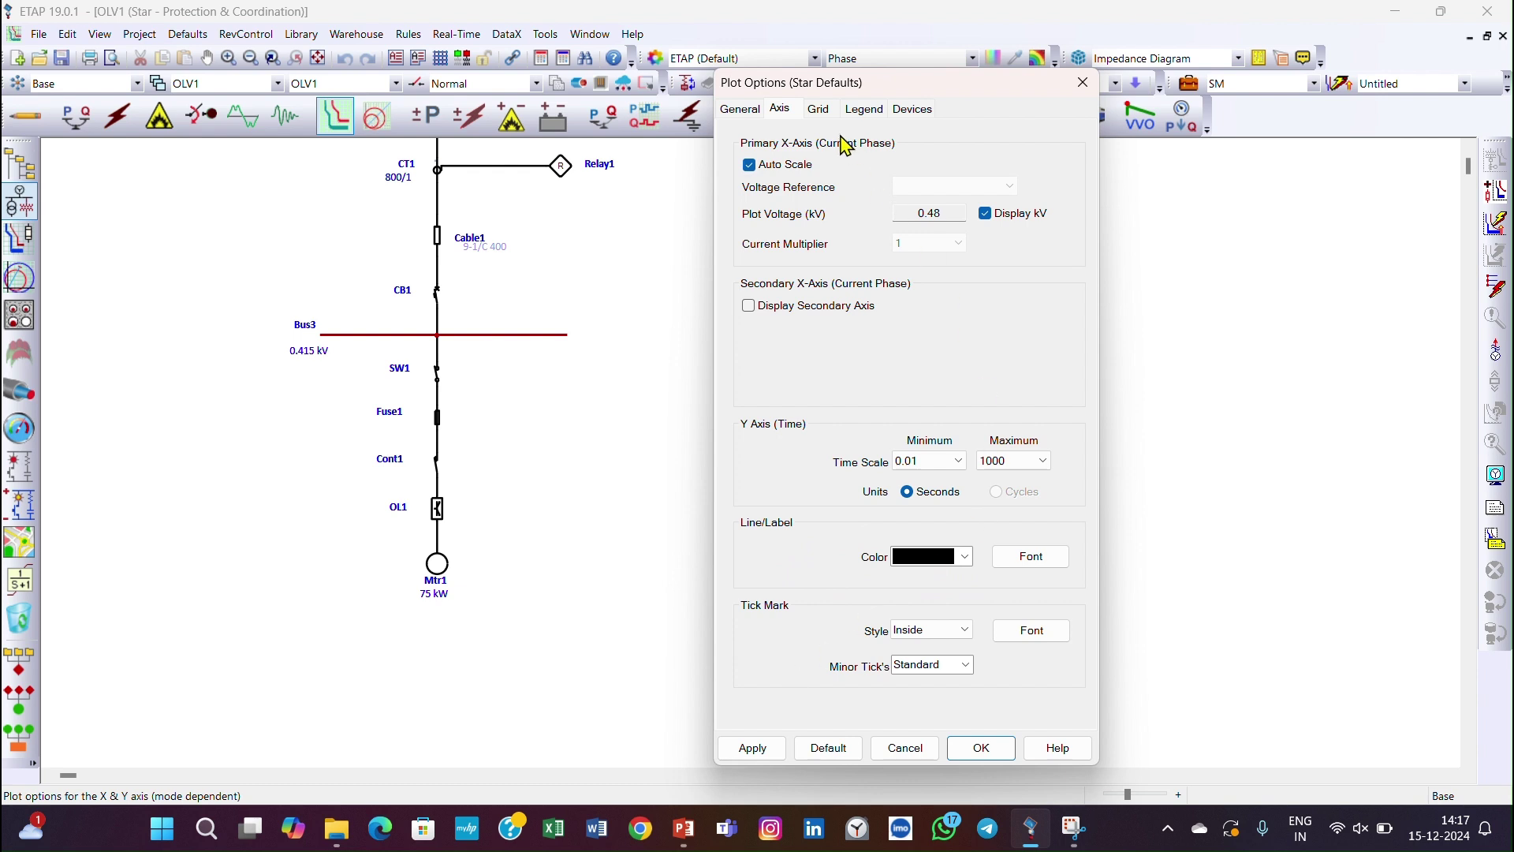
# - Turn on the Star default grid display, then switch it back off
pyautogui.click(820, 116)
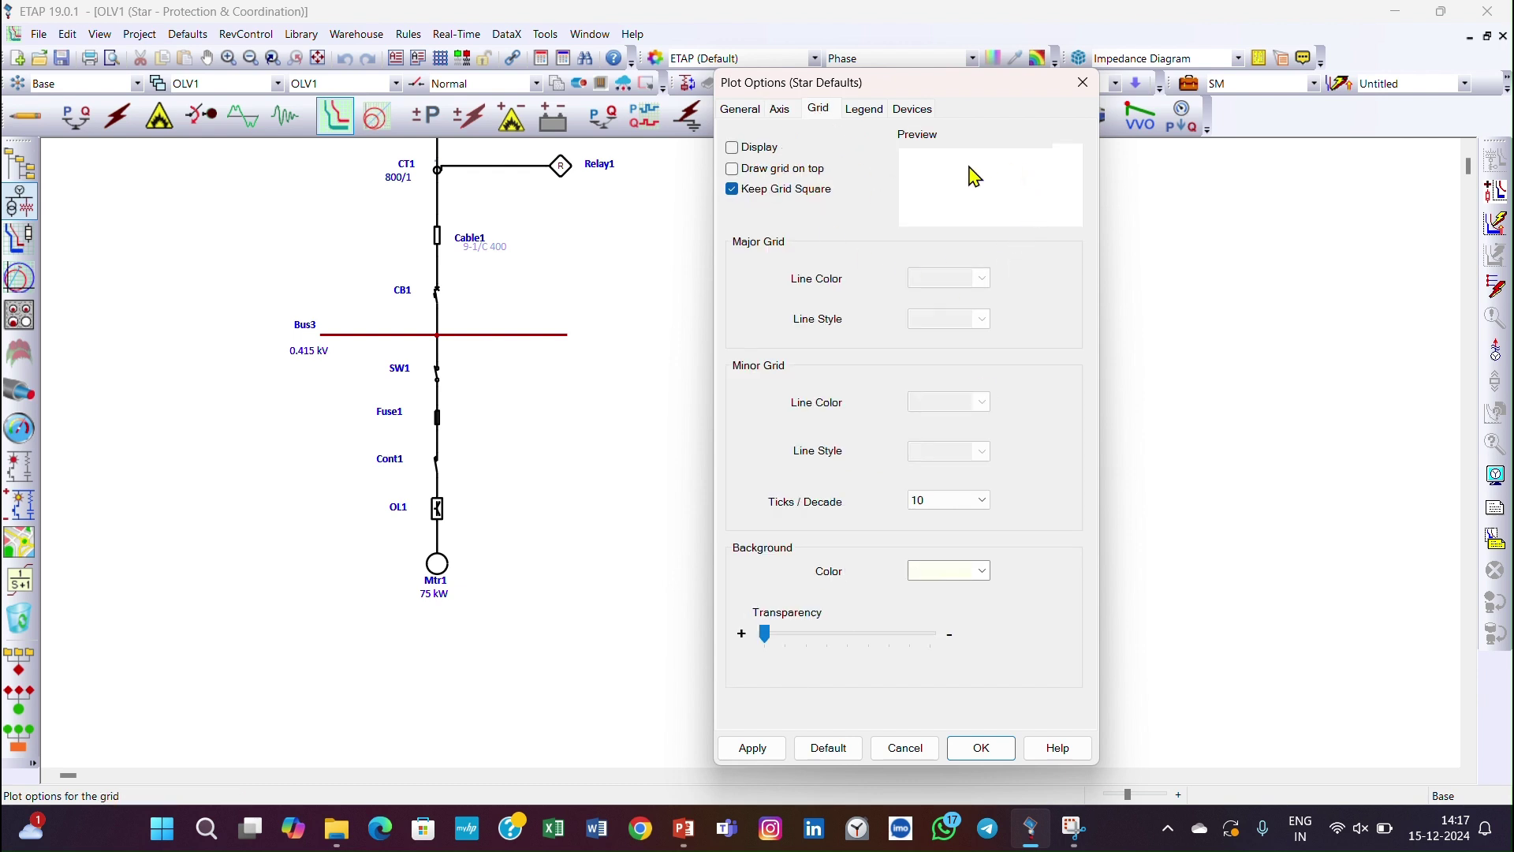
pyautogui.click(738, 150)
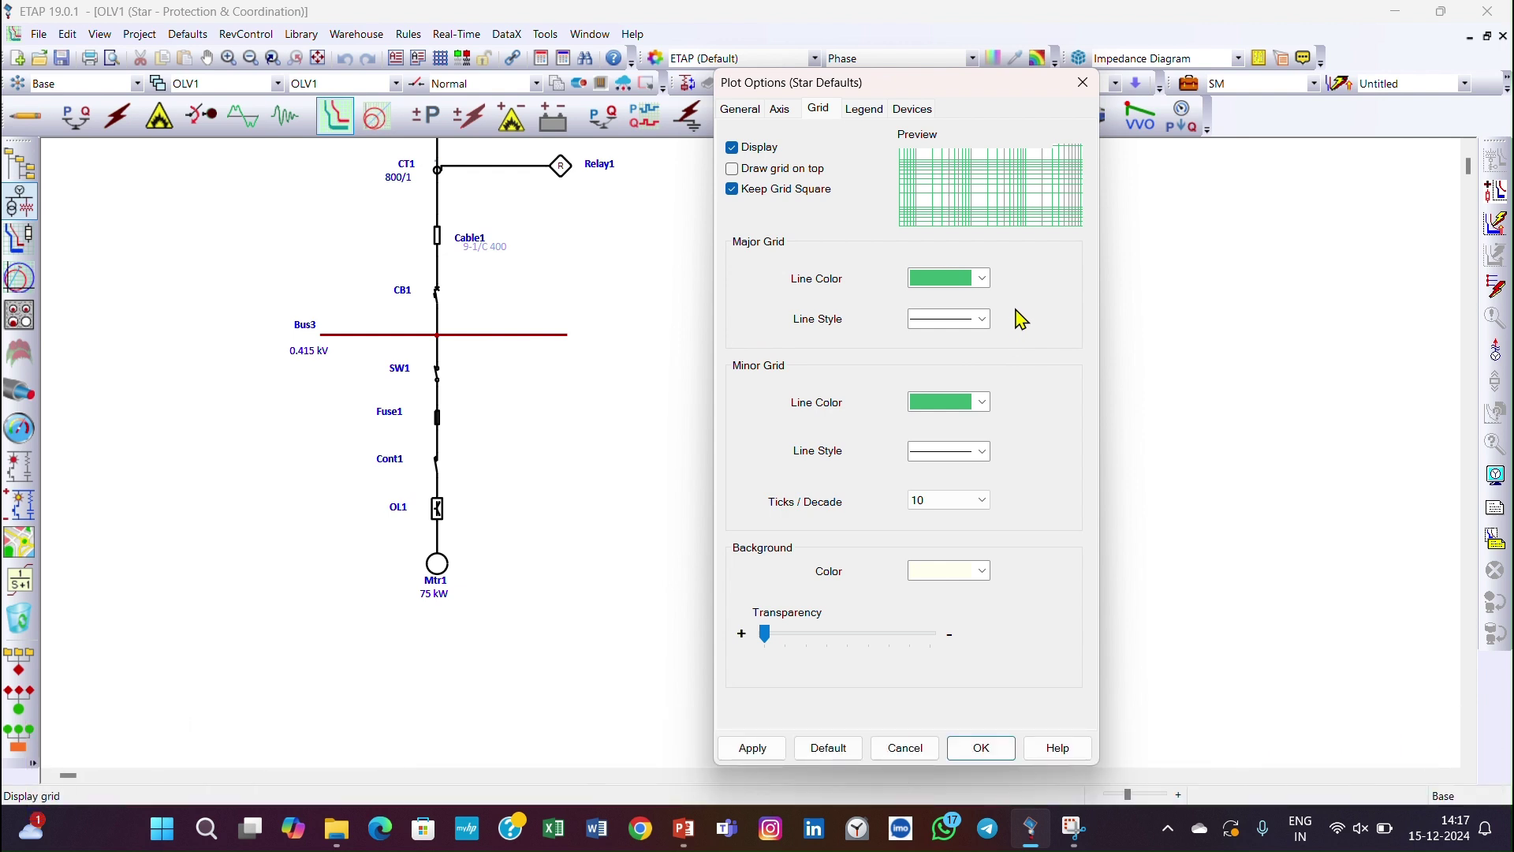
pyautogui.click(767, 148)
pyautogui.click(862, 114)
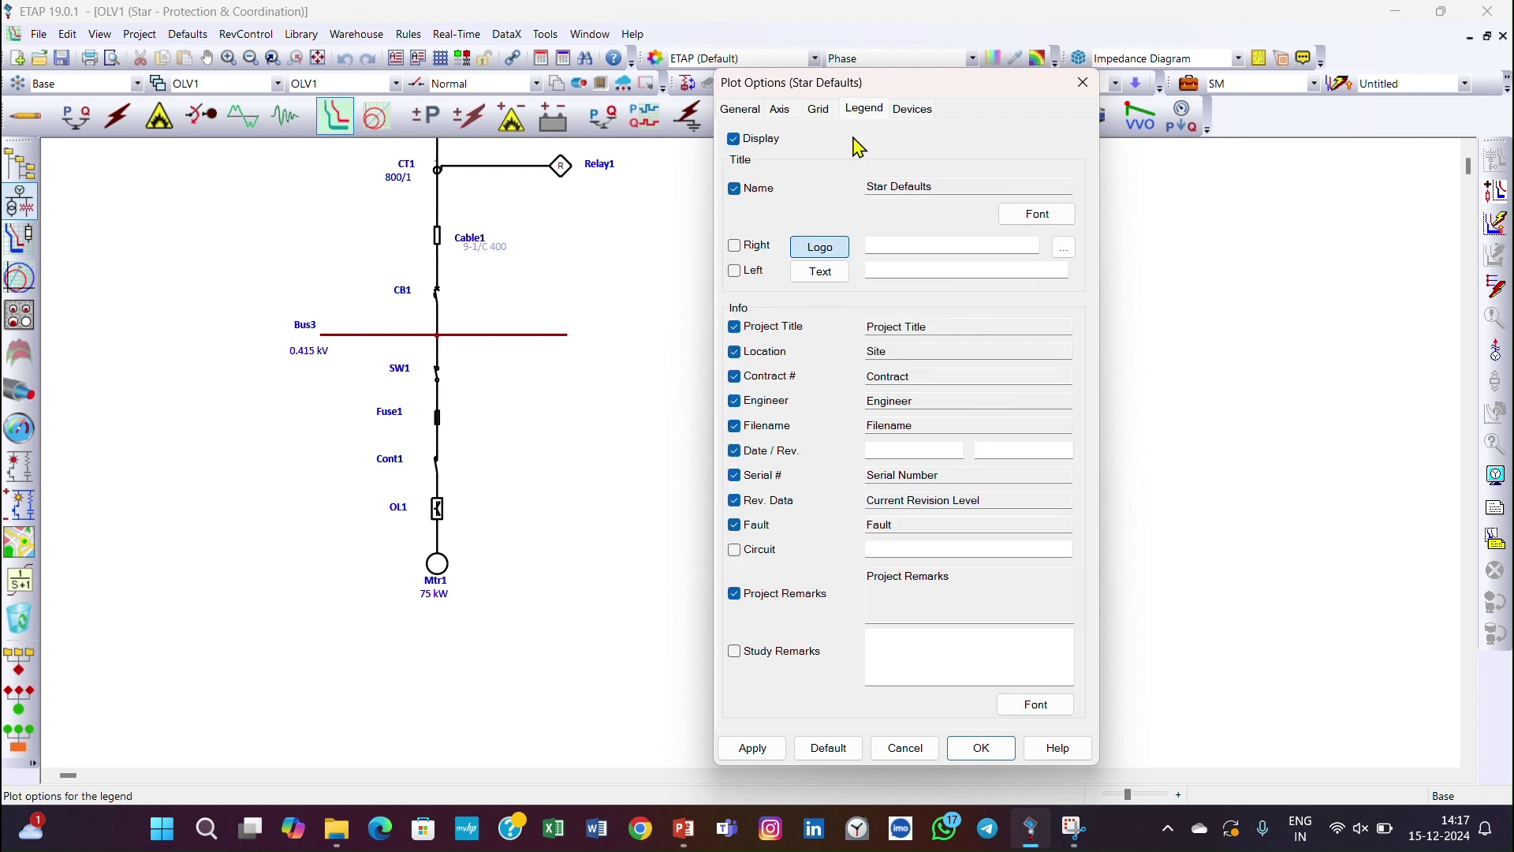
# - Enable a right-side logo in the Star default legend title, leaving the left title off
pyautogui.click(749, 250)
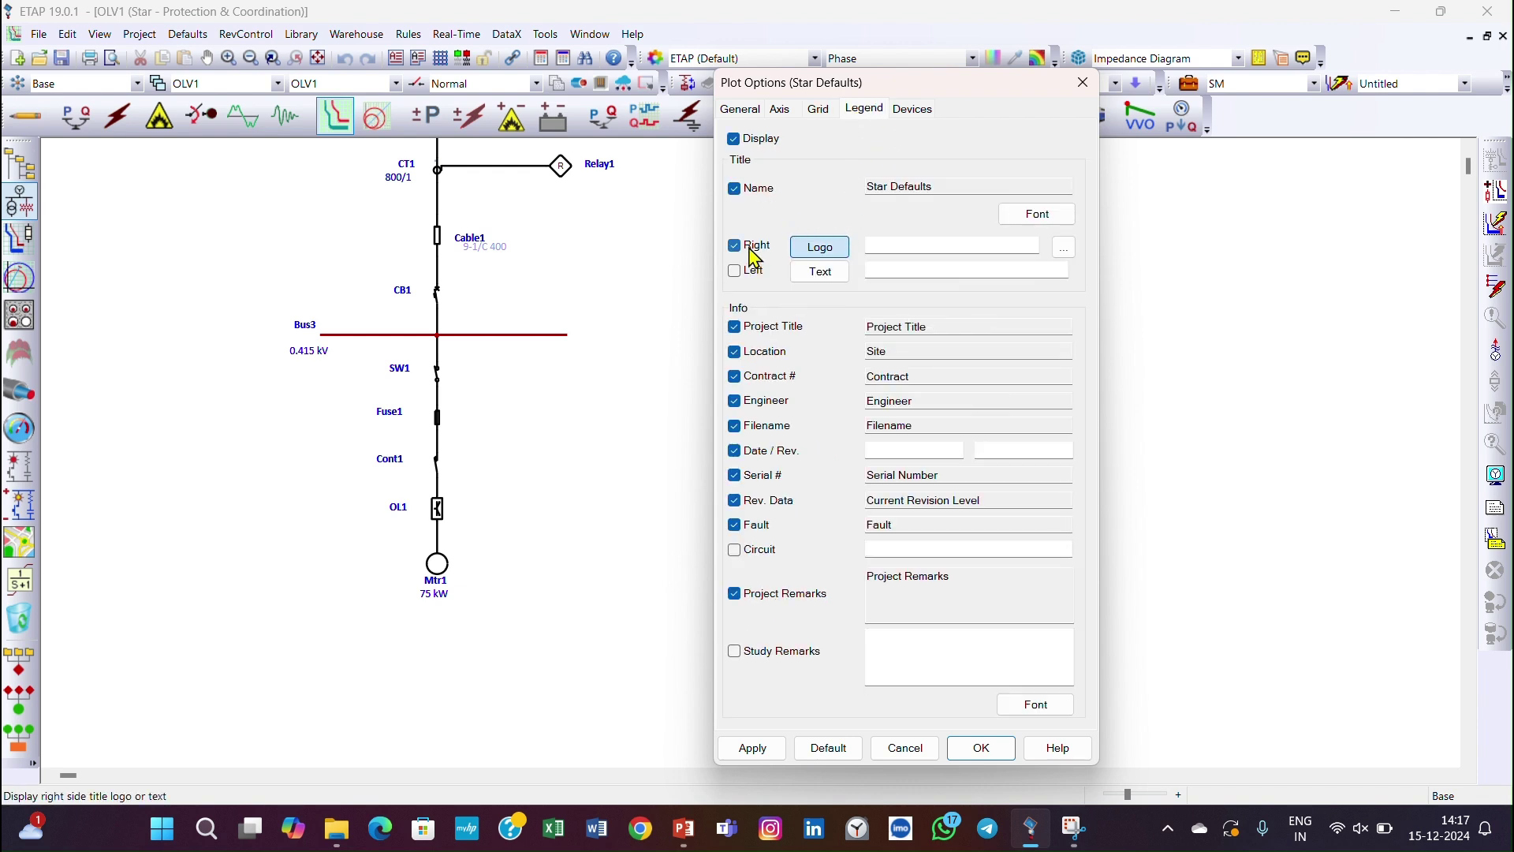
pyautogui.click(835, 251)
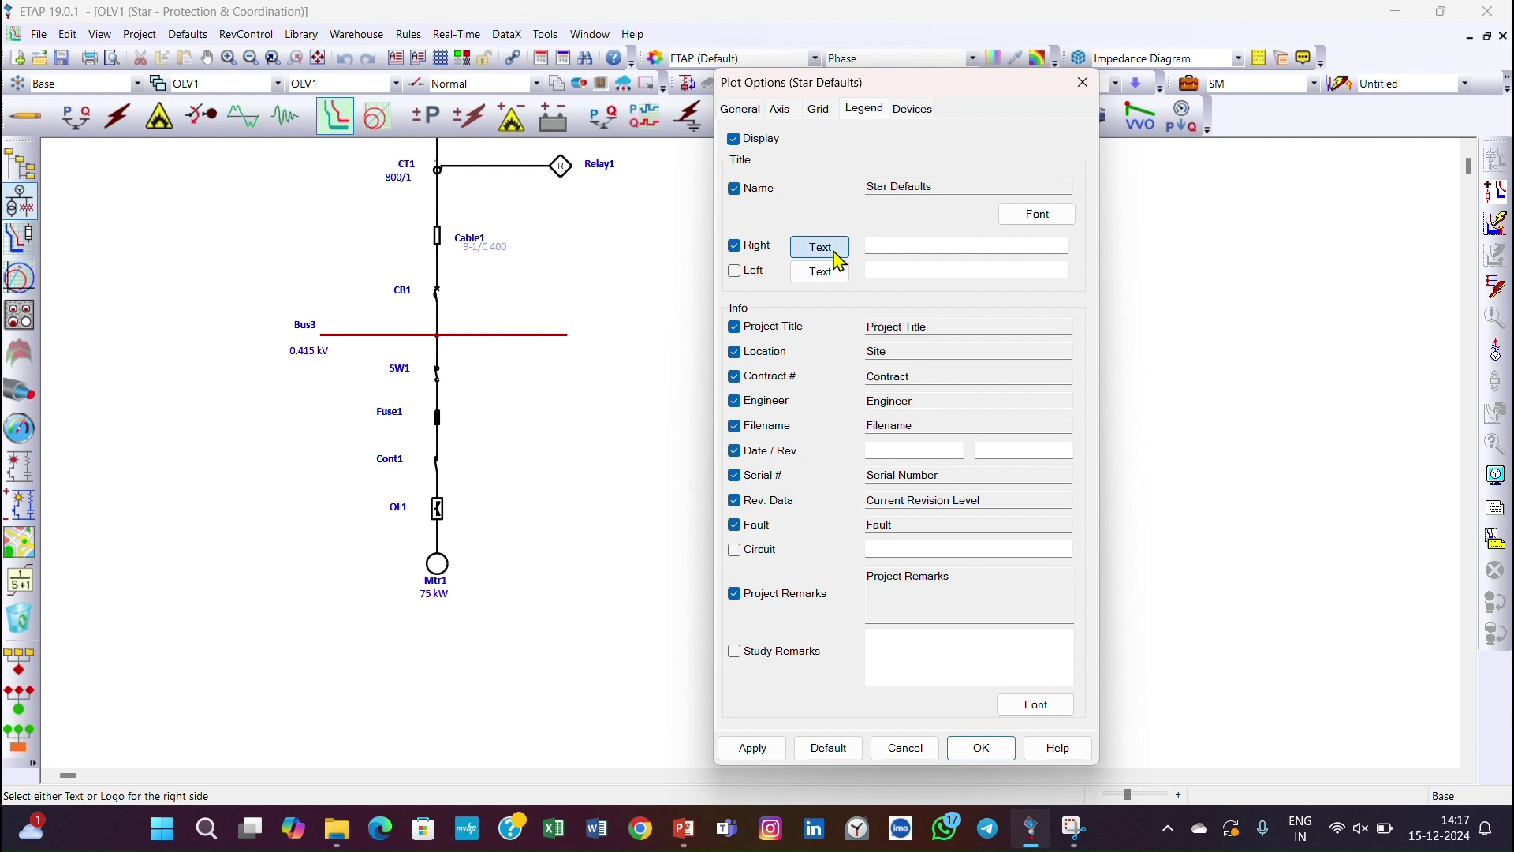
pyautogui.click(834, 251)
pyautogui.click(750, 271)
pyautogui.click(833, 273)
pyautogui.click(832, 272)
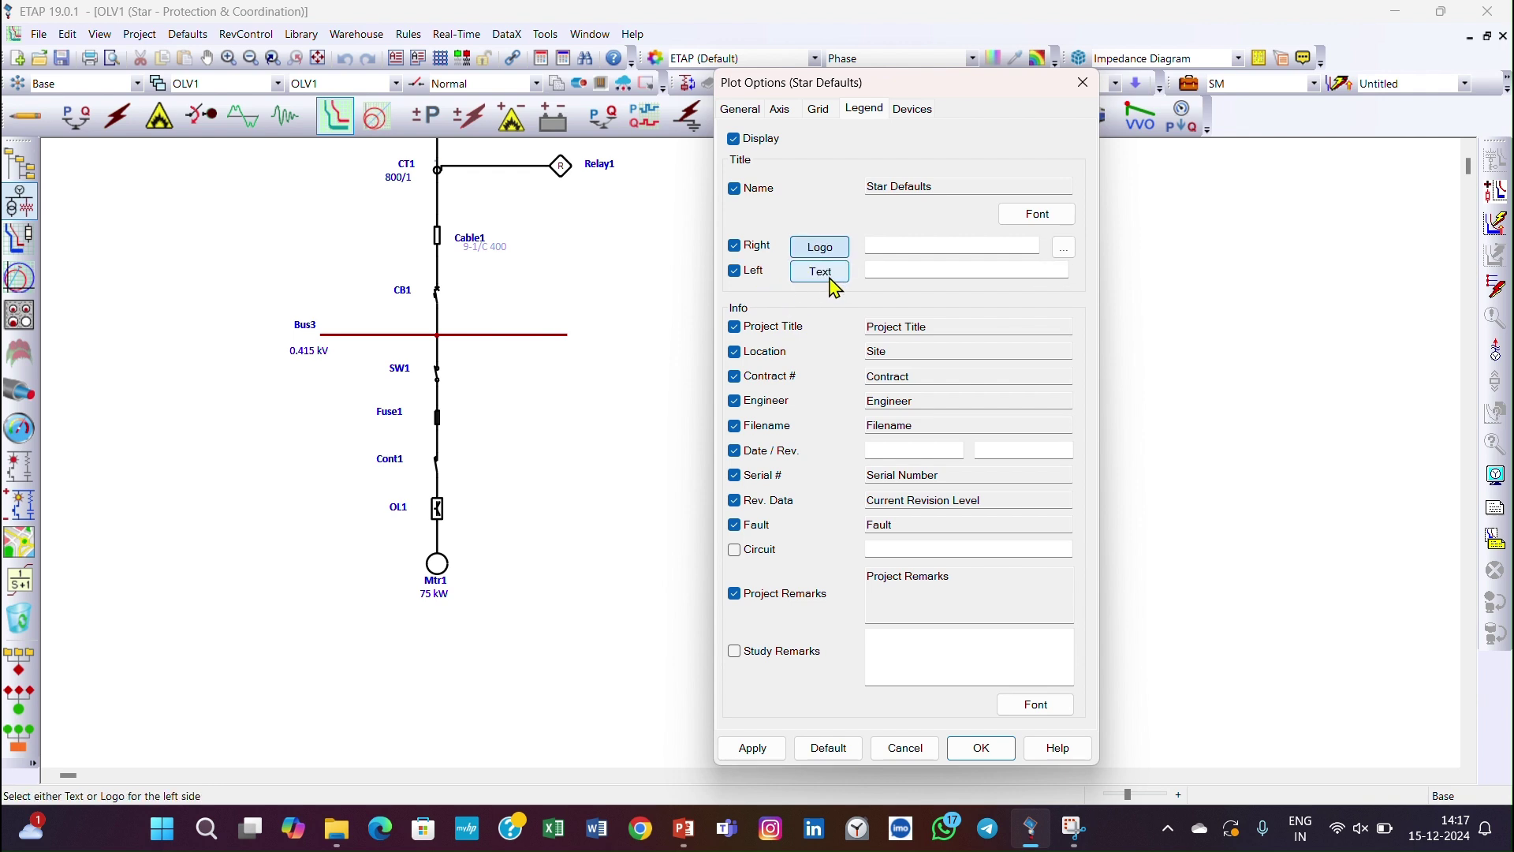
pyautogui.click(751, 272)
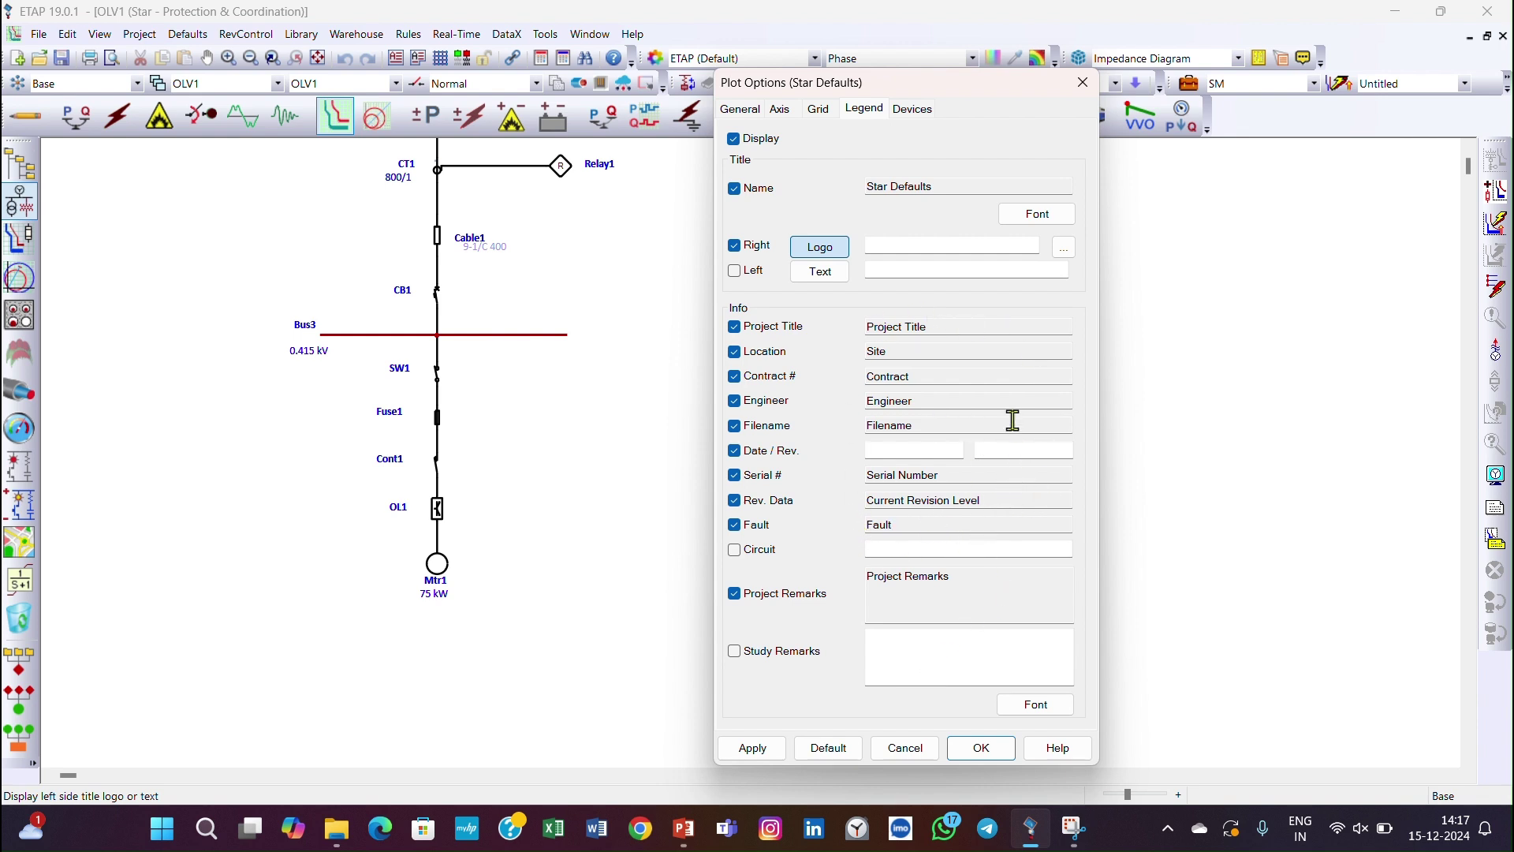
pyautogui.click(913, 116)
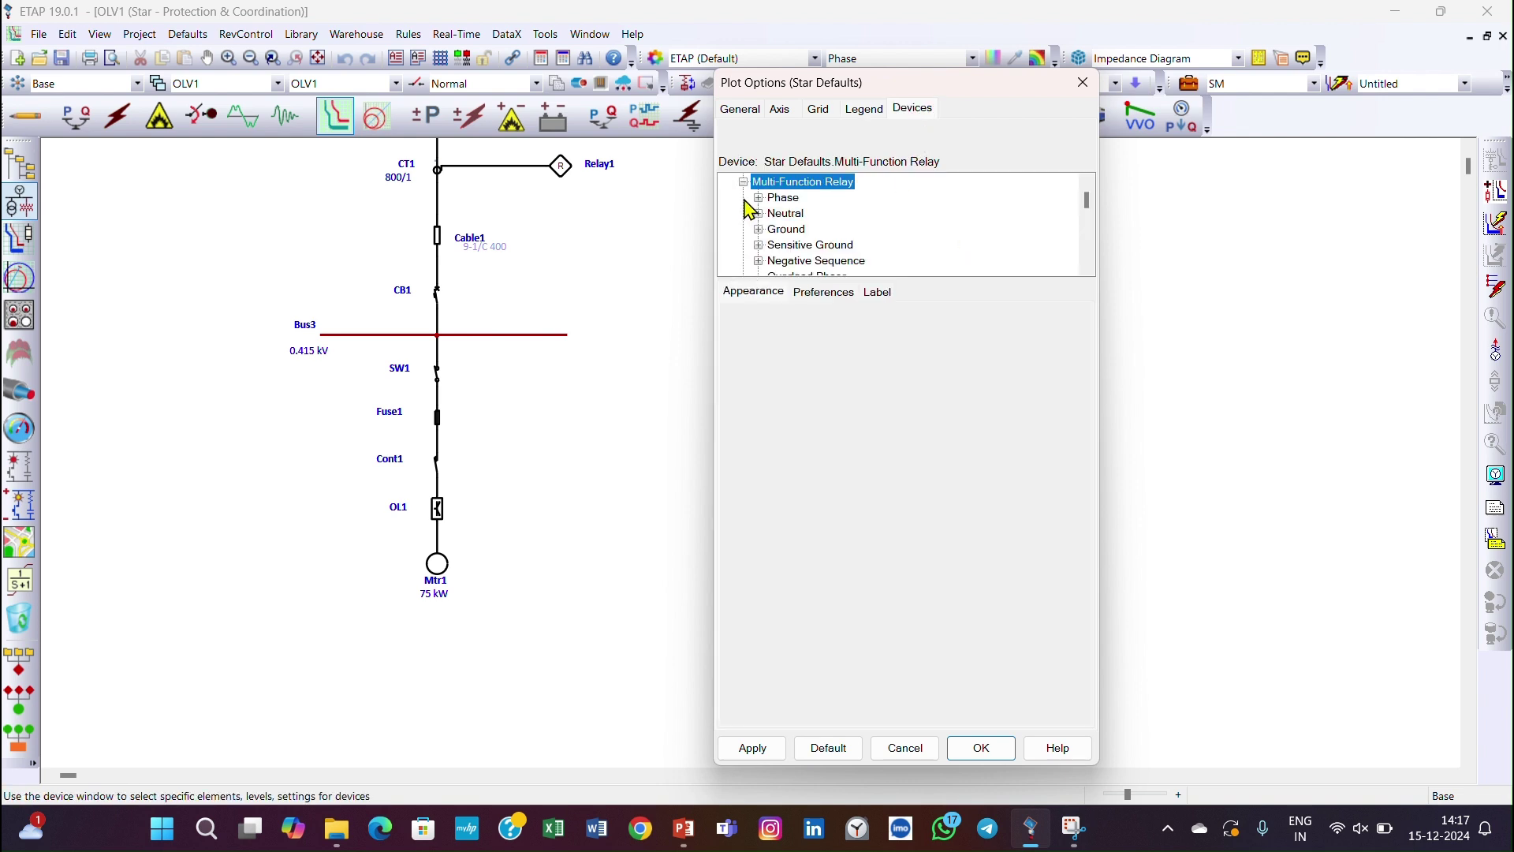
# - Review the Multi-Function Relay Phase curve appearance, preferences and label settings, then close the dialog
pyautogui.click(743, 183)
pyautogui.scroll(1, 805, 249)
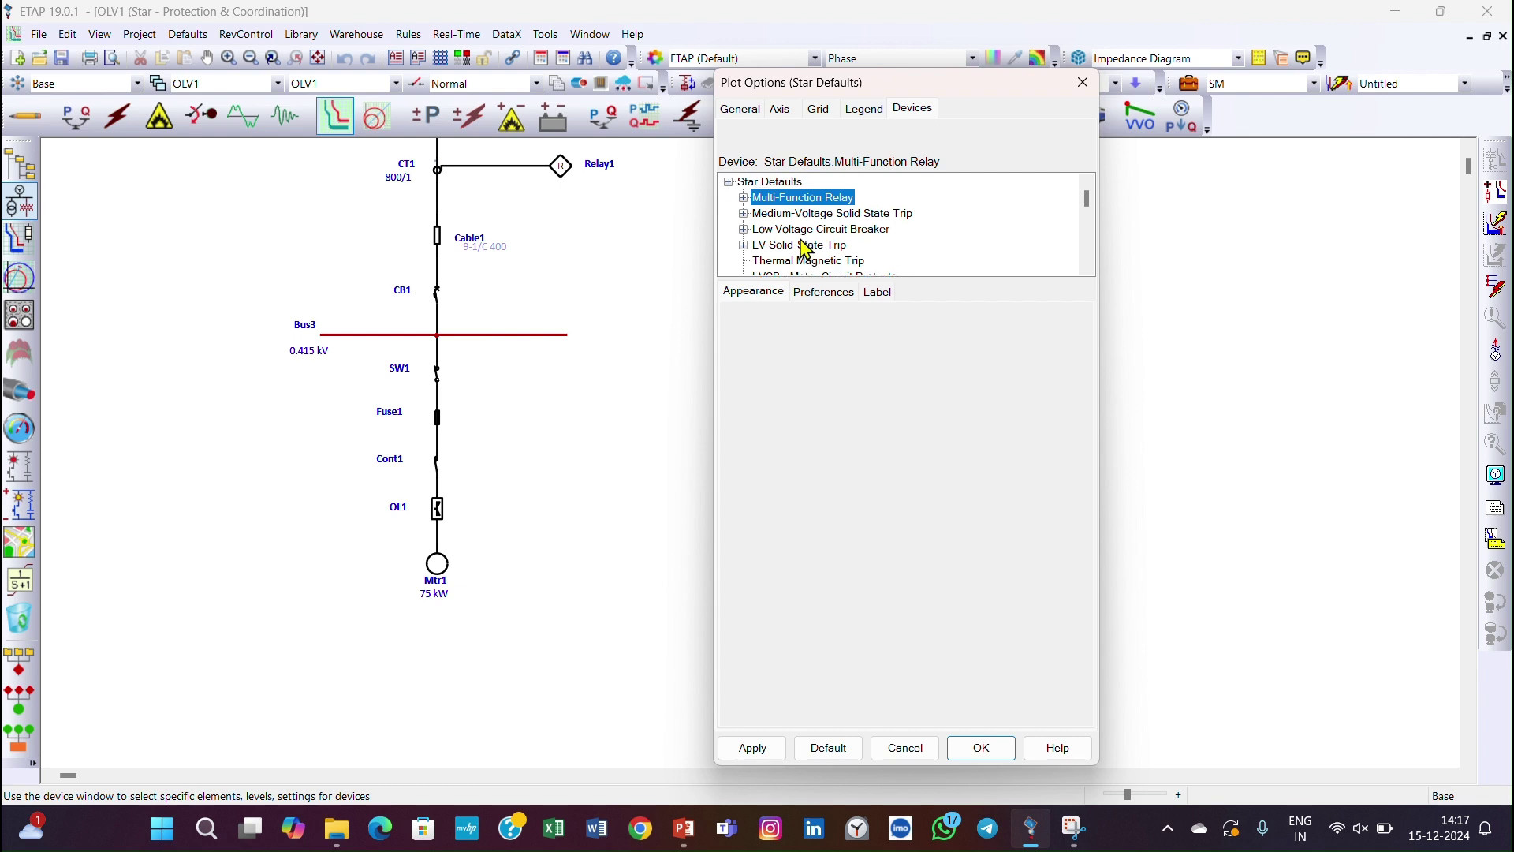
pyautogui.click(743, 197)
pyautogui.click(782, 200)
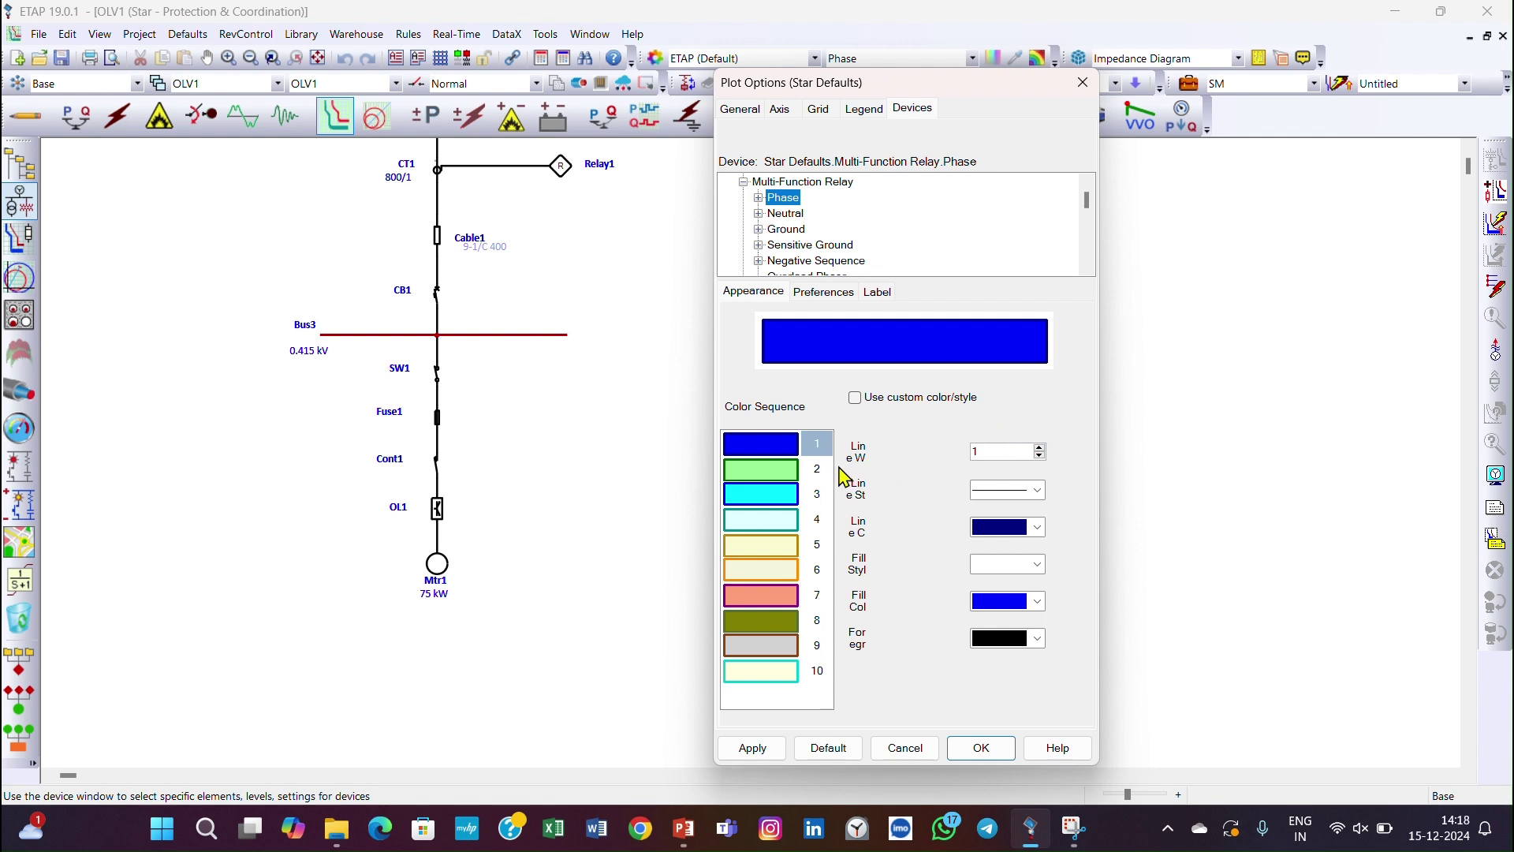
pyautogui.click(818, 294)
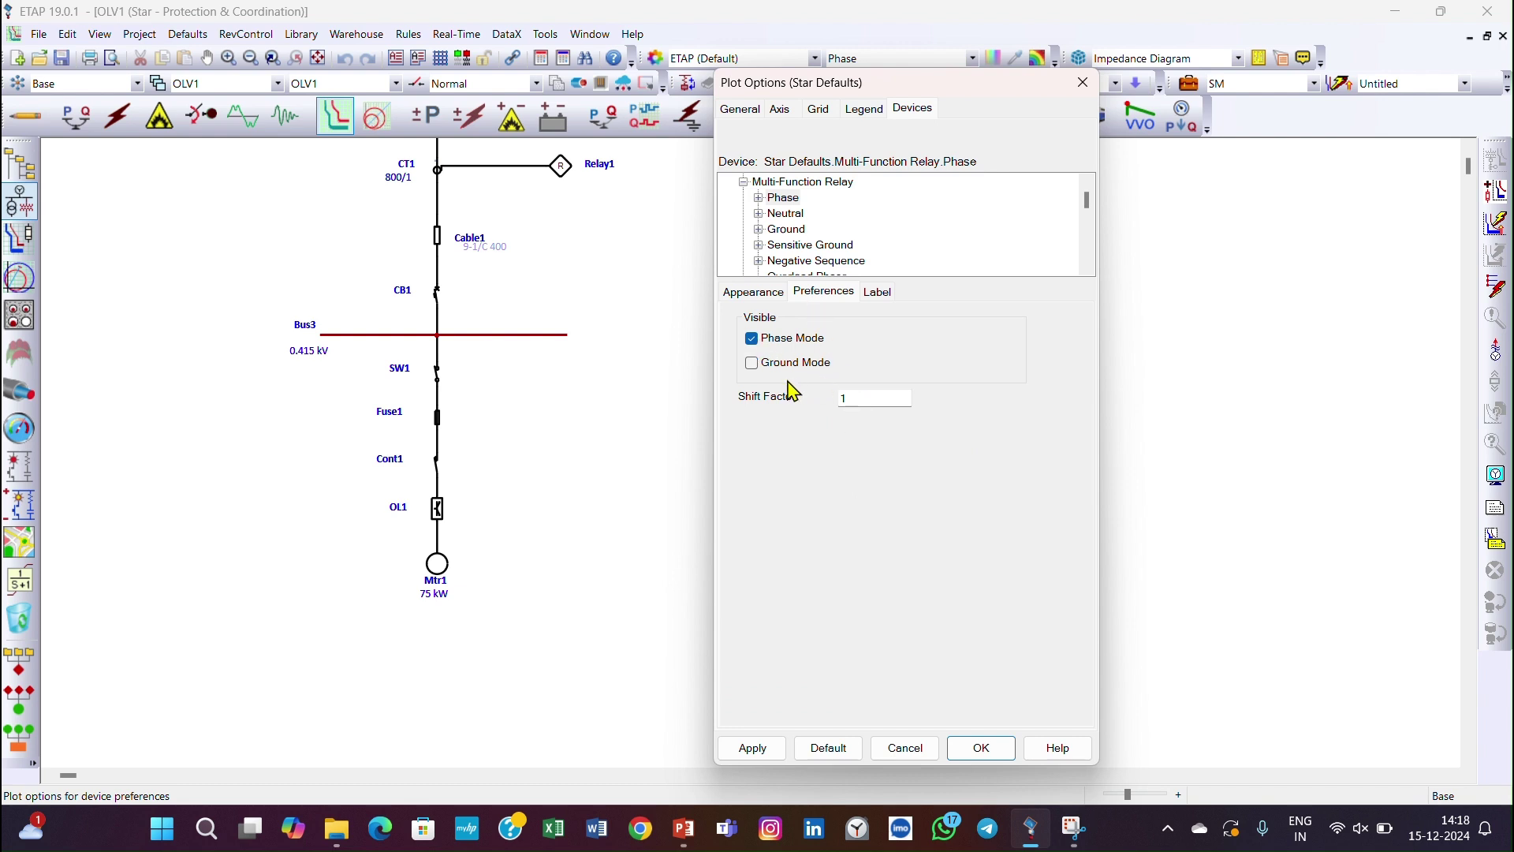
pyautogui.click(878, 293)
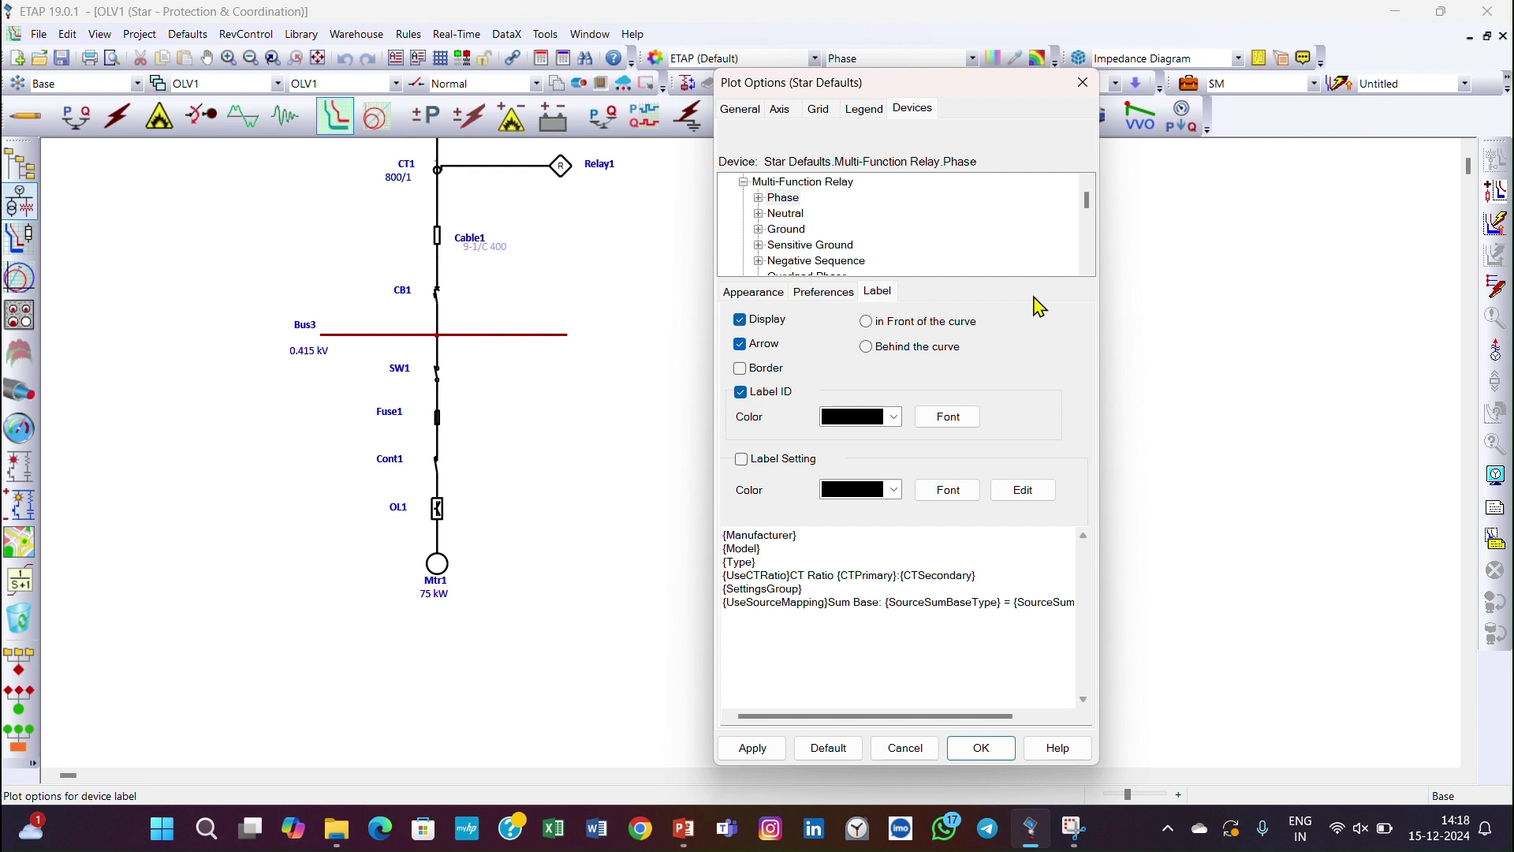
pyautogui.click(1083, 82)
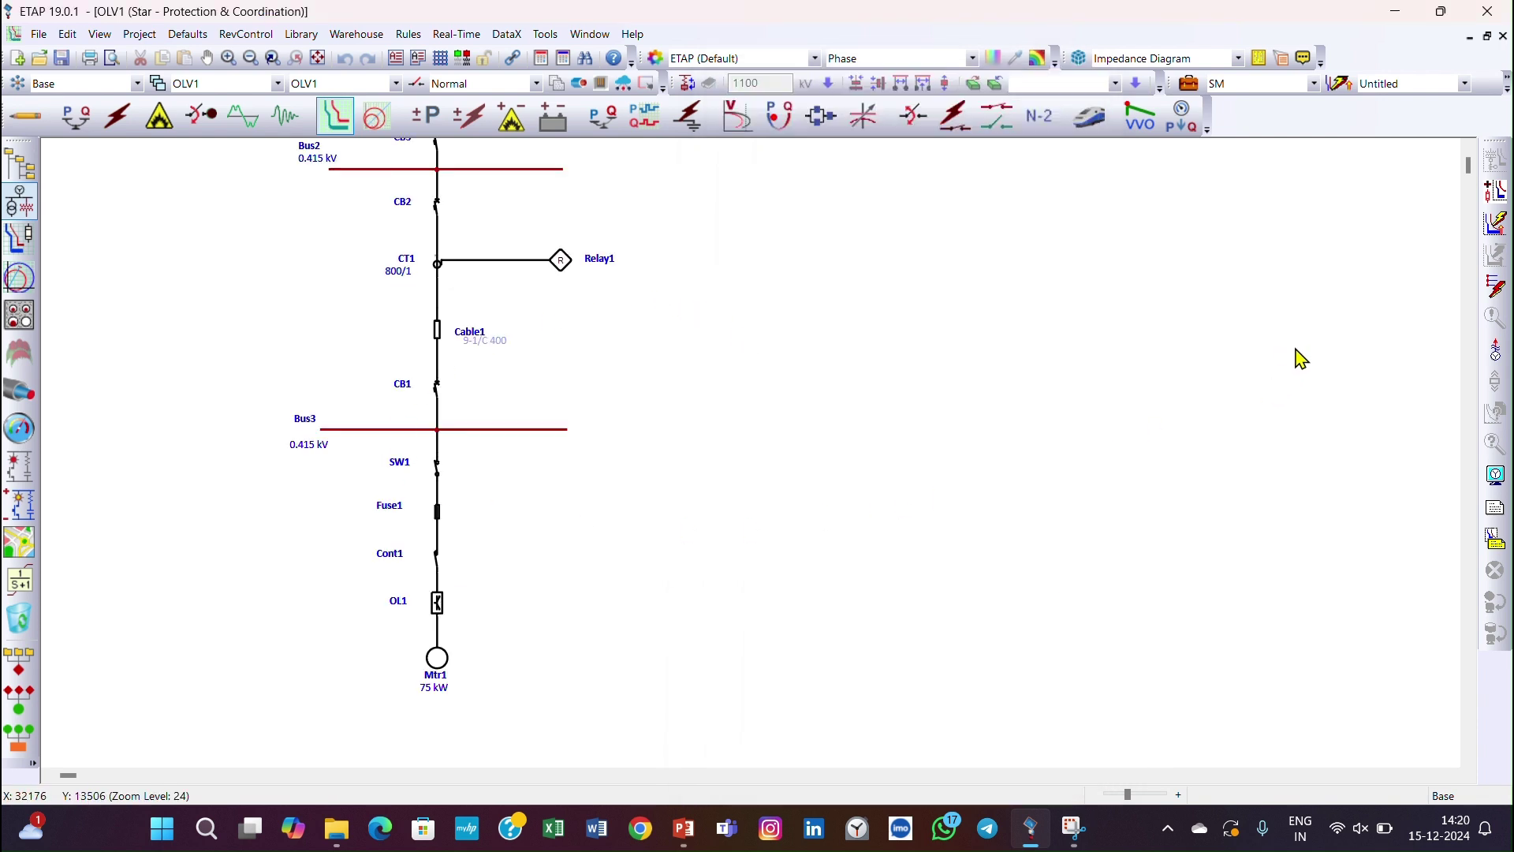
# - Run short-circuit (14.285 kA at Bus2, 4.089 kA at Bus3) and open Relay1's editor
pyautogui.click(1501, 233)
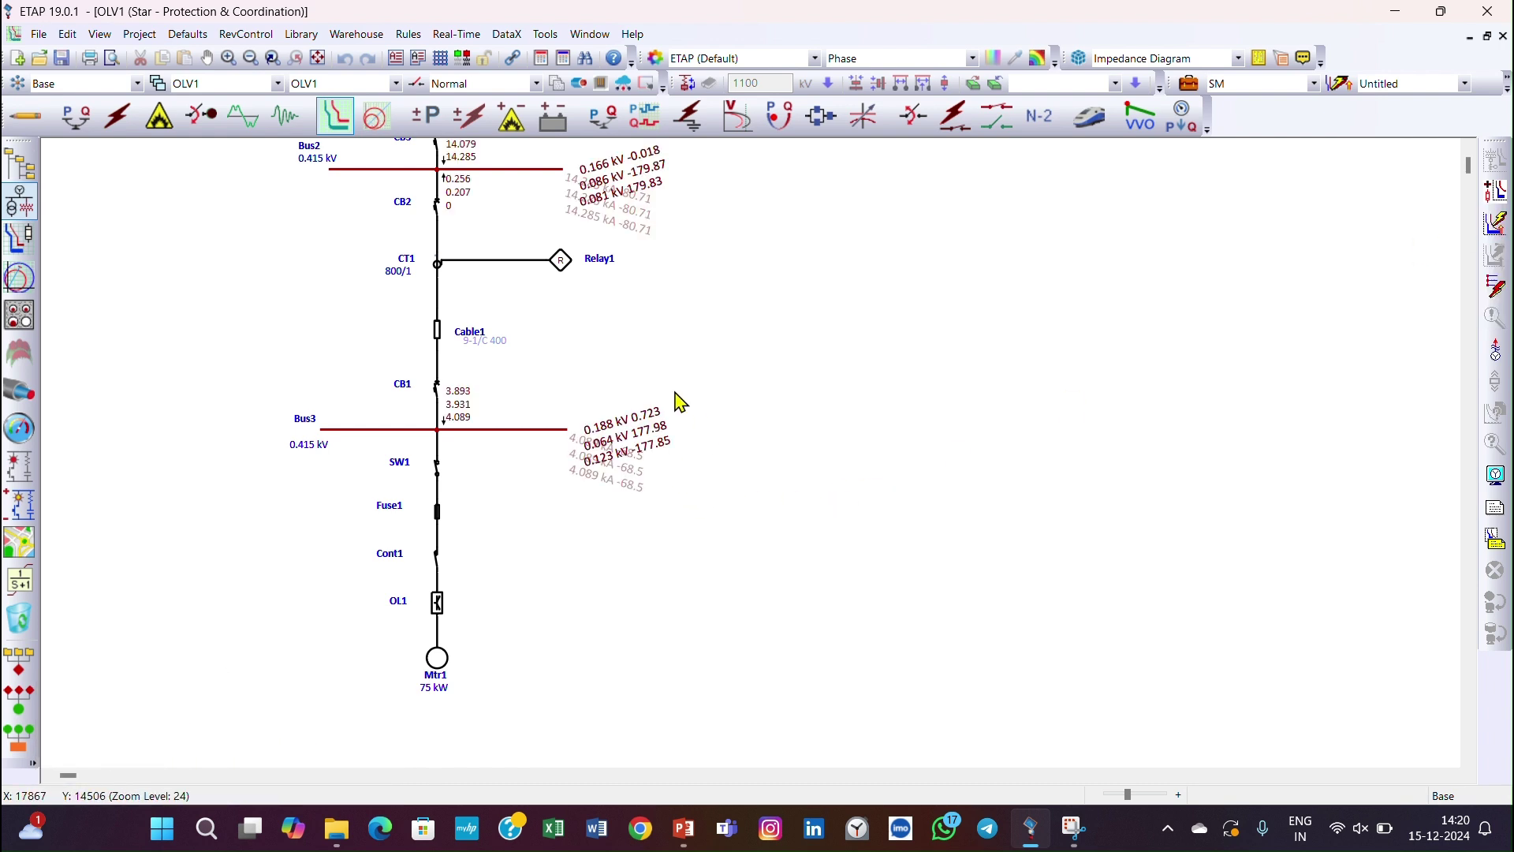
pyautogui.scroll(3, 670, 399)
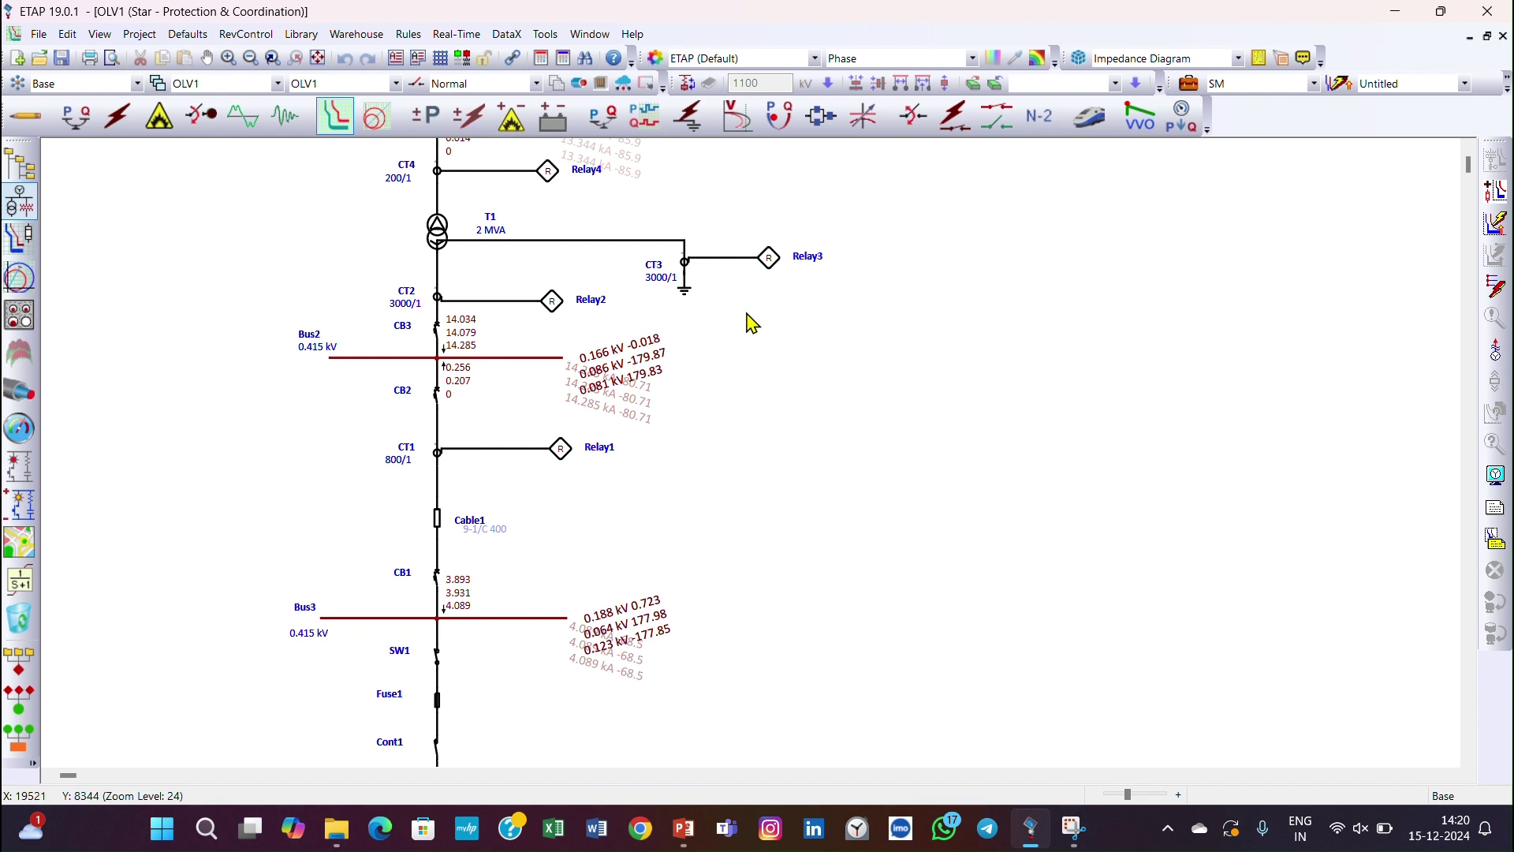
pyautogui.scroll(-2, 657, 524)
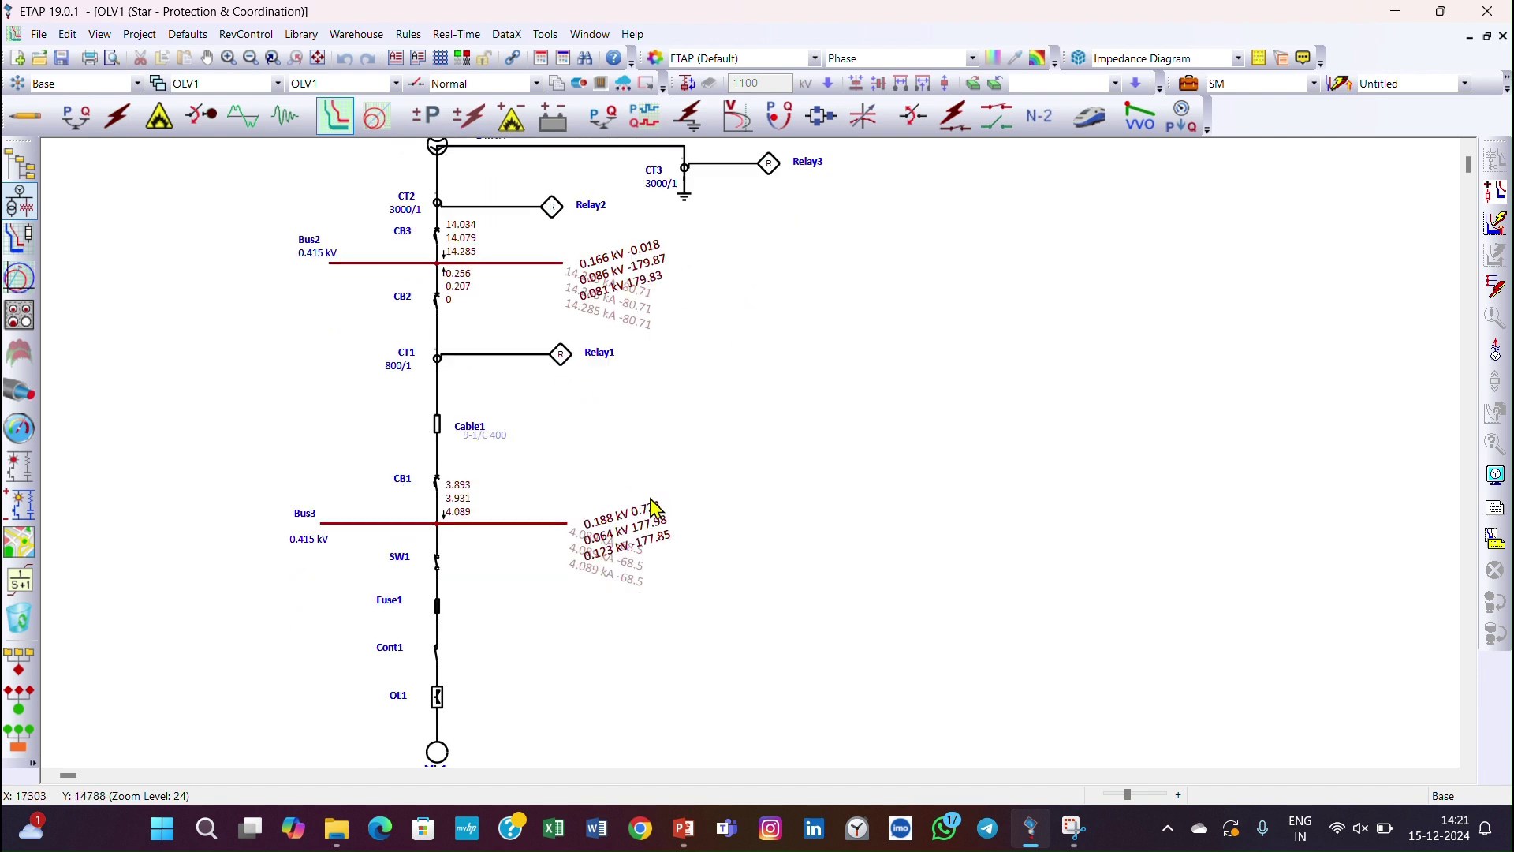
pyautogui.doubleClick(561, 357)
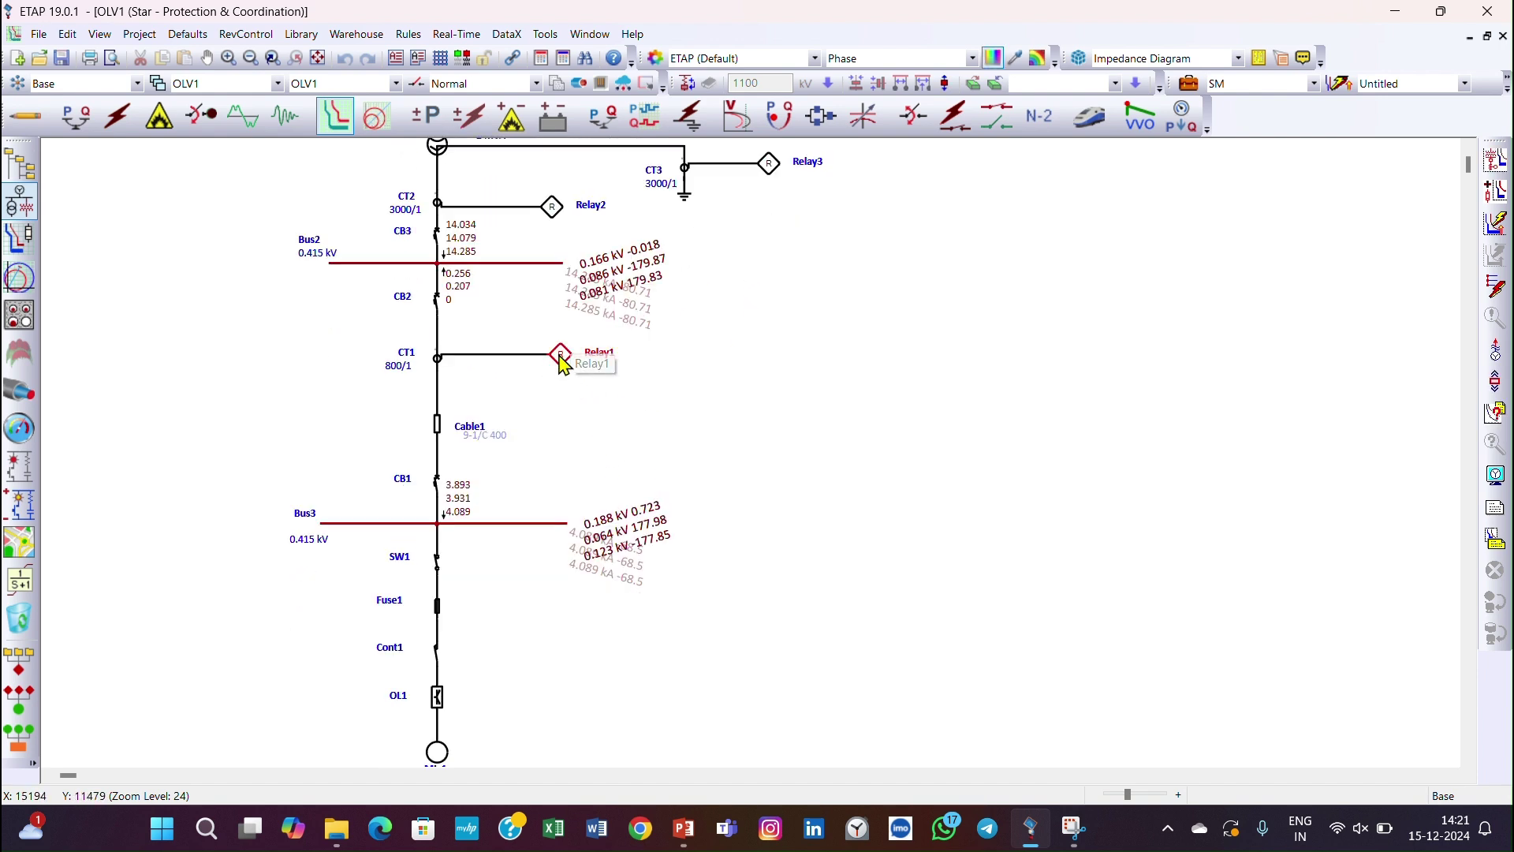
# - Confirm Relay1's TCC kA setting is Calculated and close the editor with OK
pyautogui.click(700, 116)
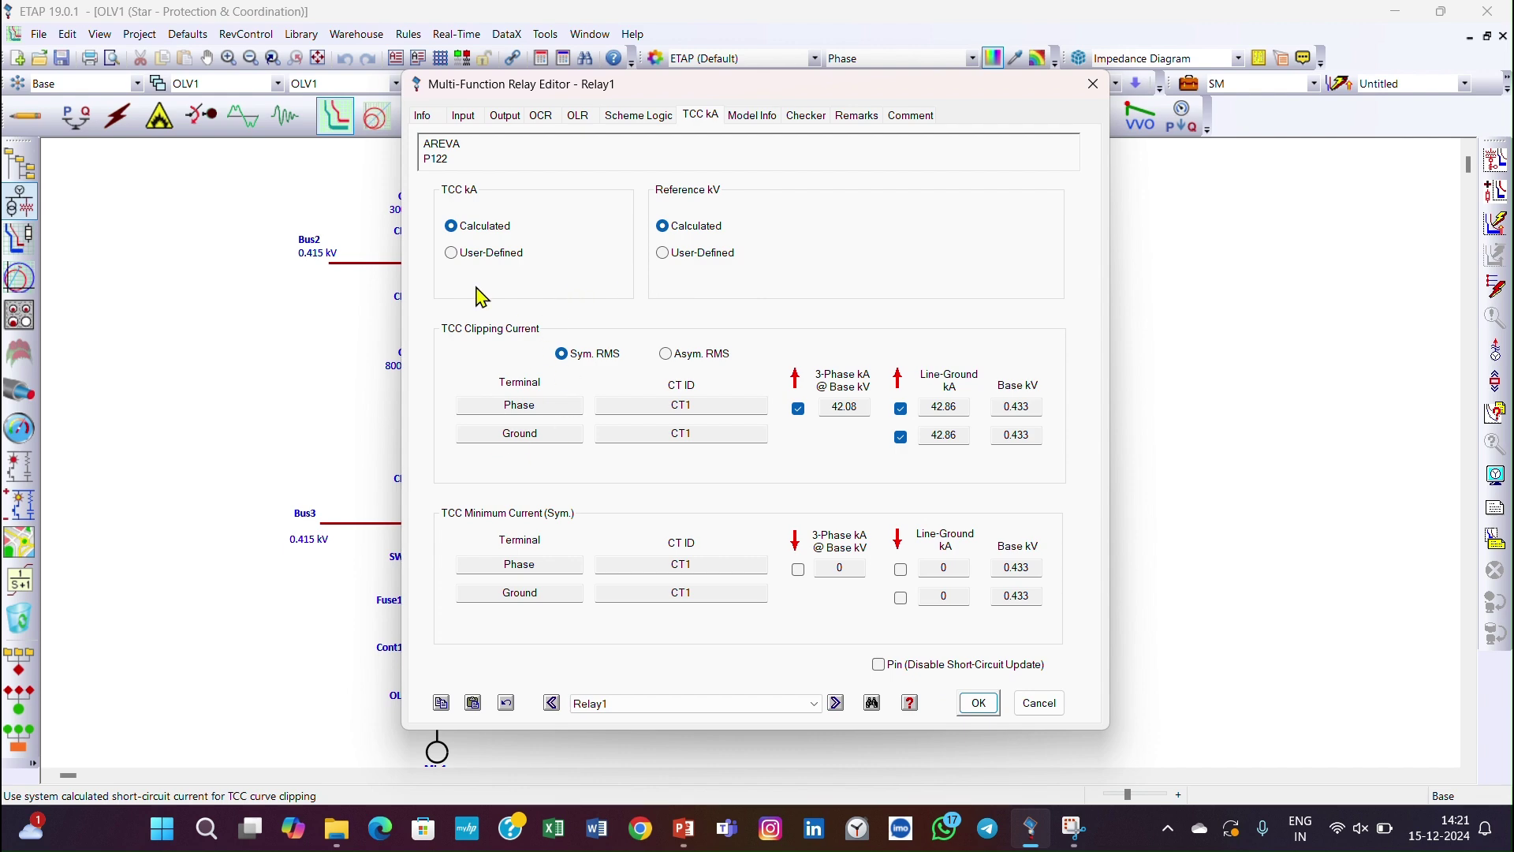
pyautogui.click(979, 703)
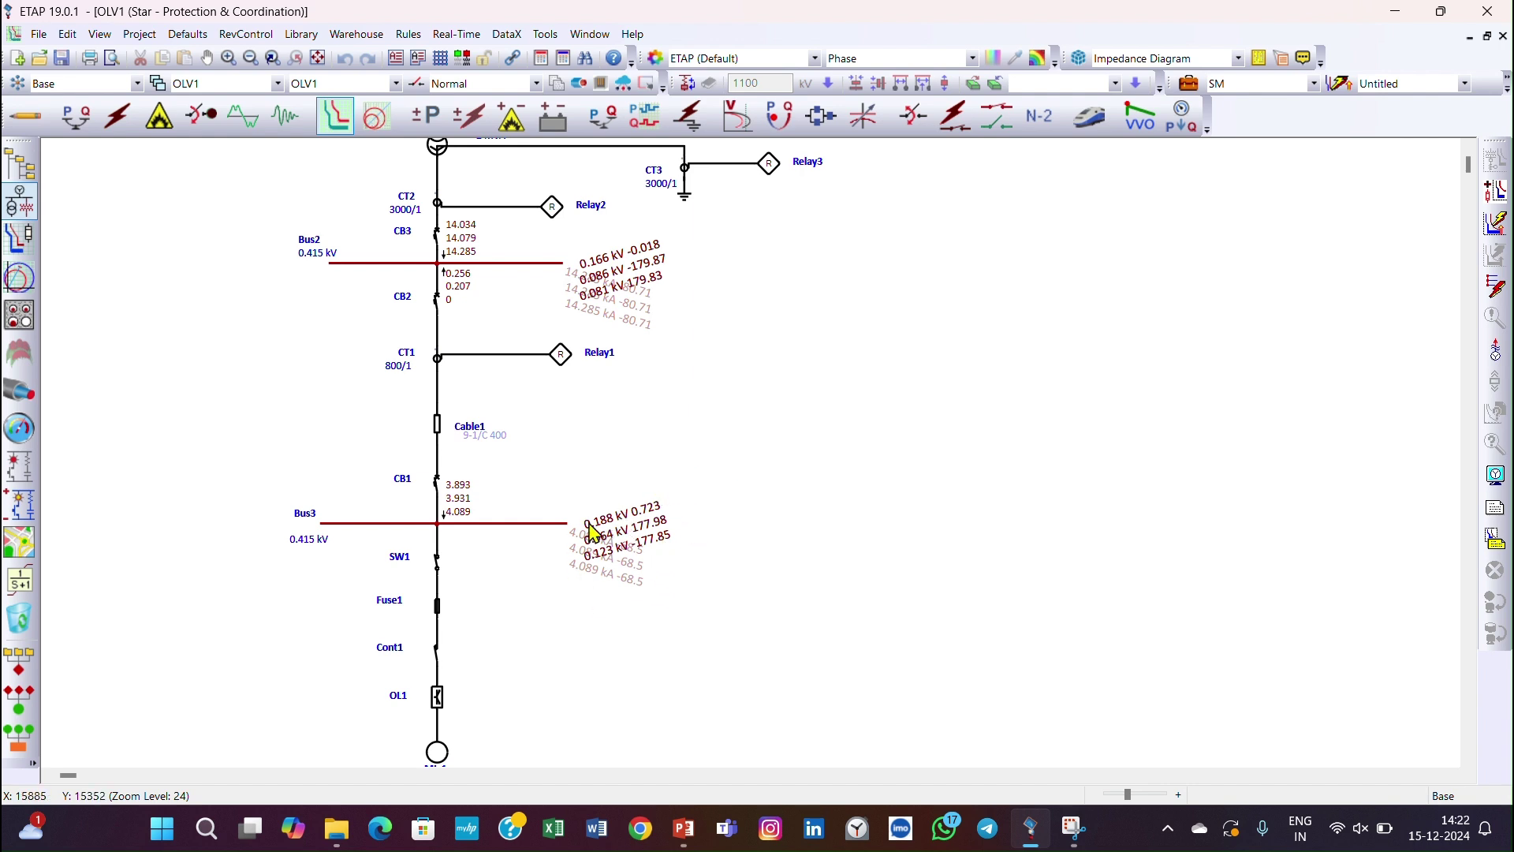
# - Drag a selection box from beside Bus3 down past Mtr1 to select the feeder
pyautogui.scroll(-3, 676, 456)
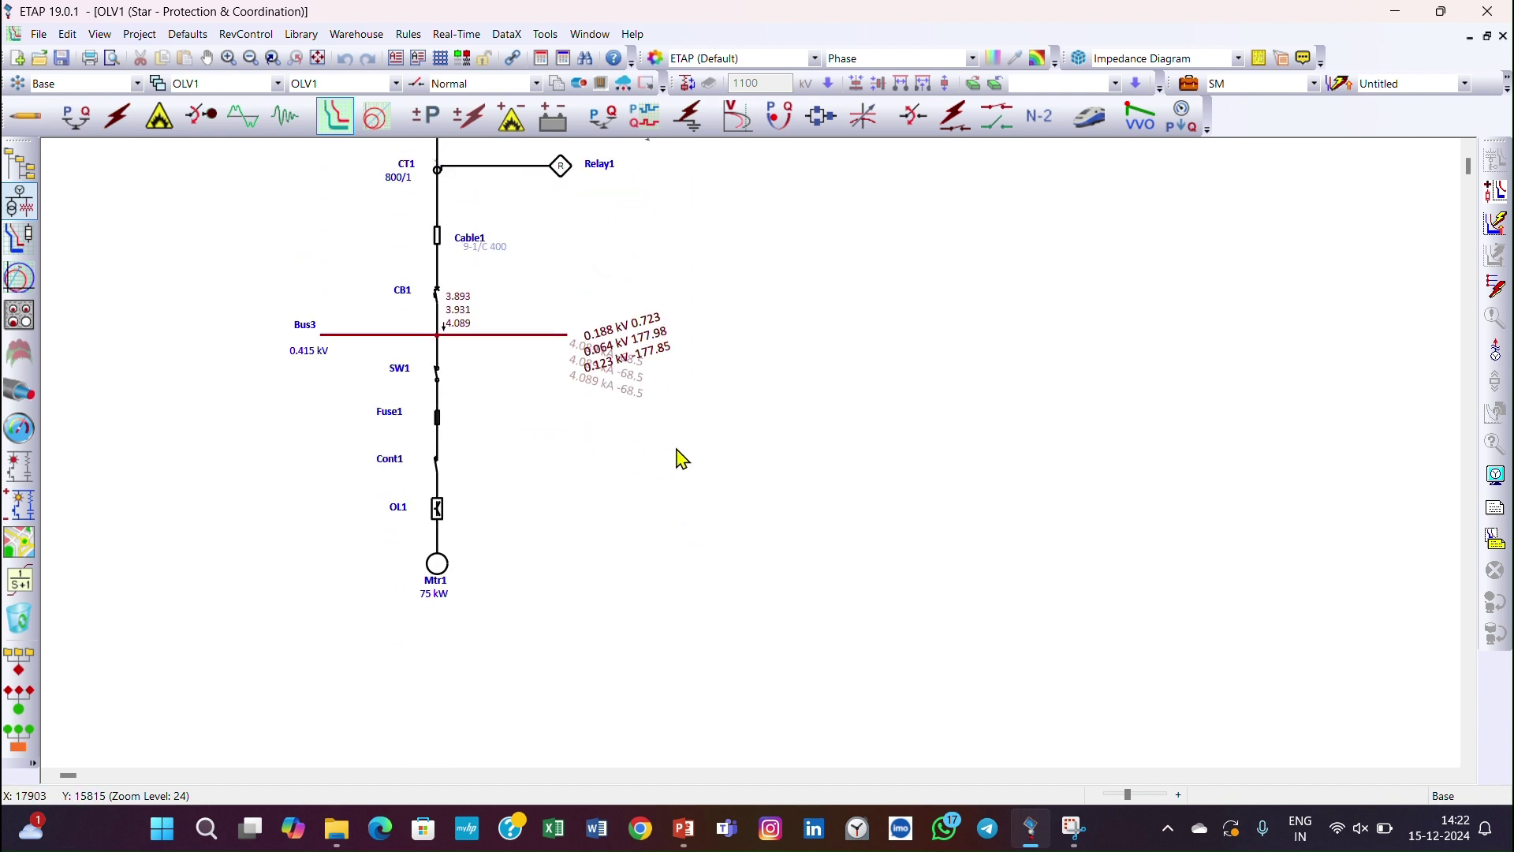
pyautogui.scroll(2, 680, 461)
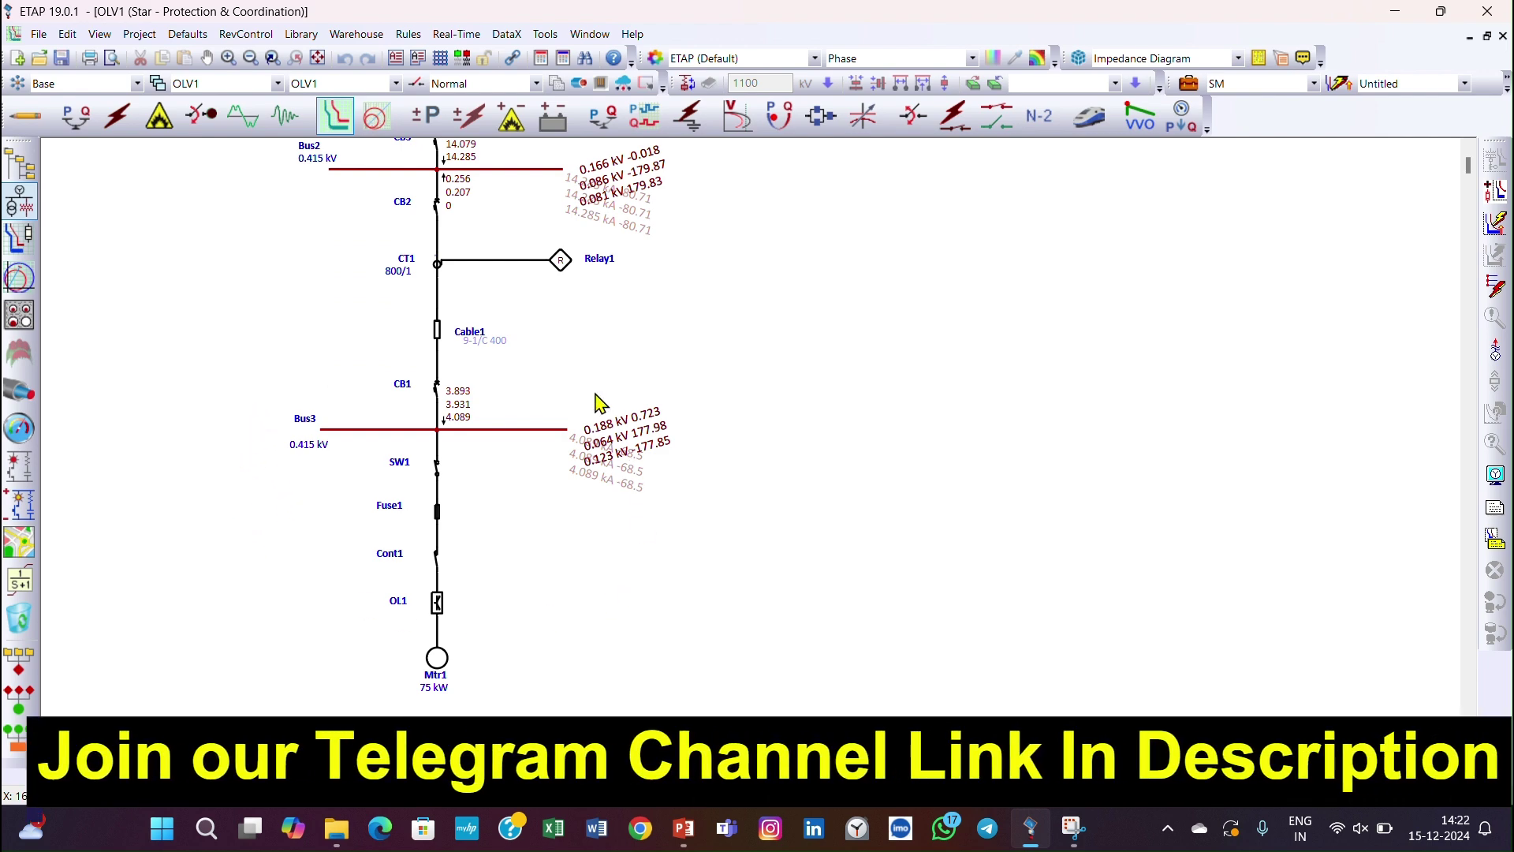
pyautogui.scroll(6, 602, 426)
pyautogui.scroll(-6, 584, 366)
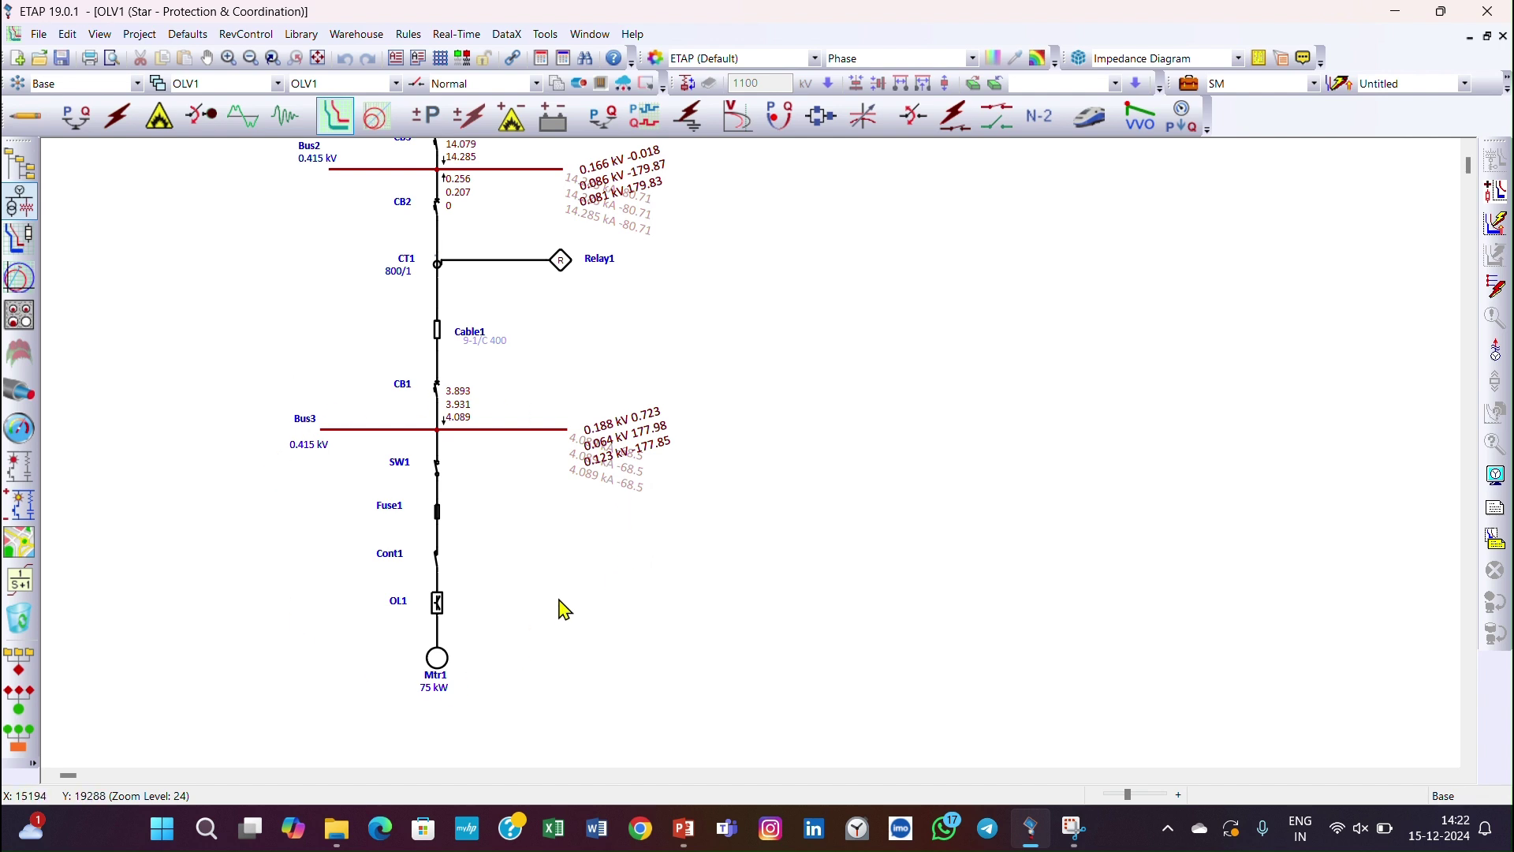
pyautogui.moveTo(276, 409); pyautogui.dragTo(572, 738)
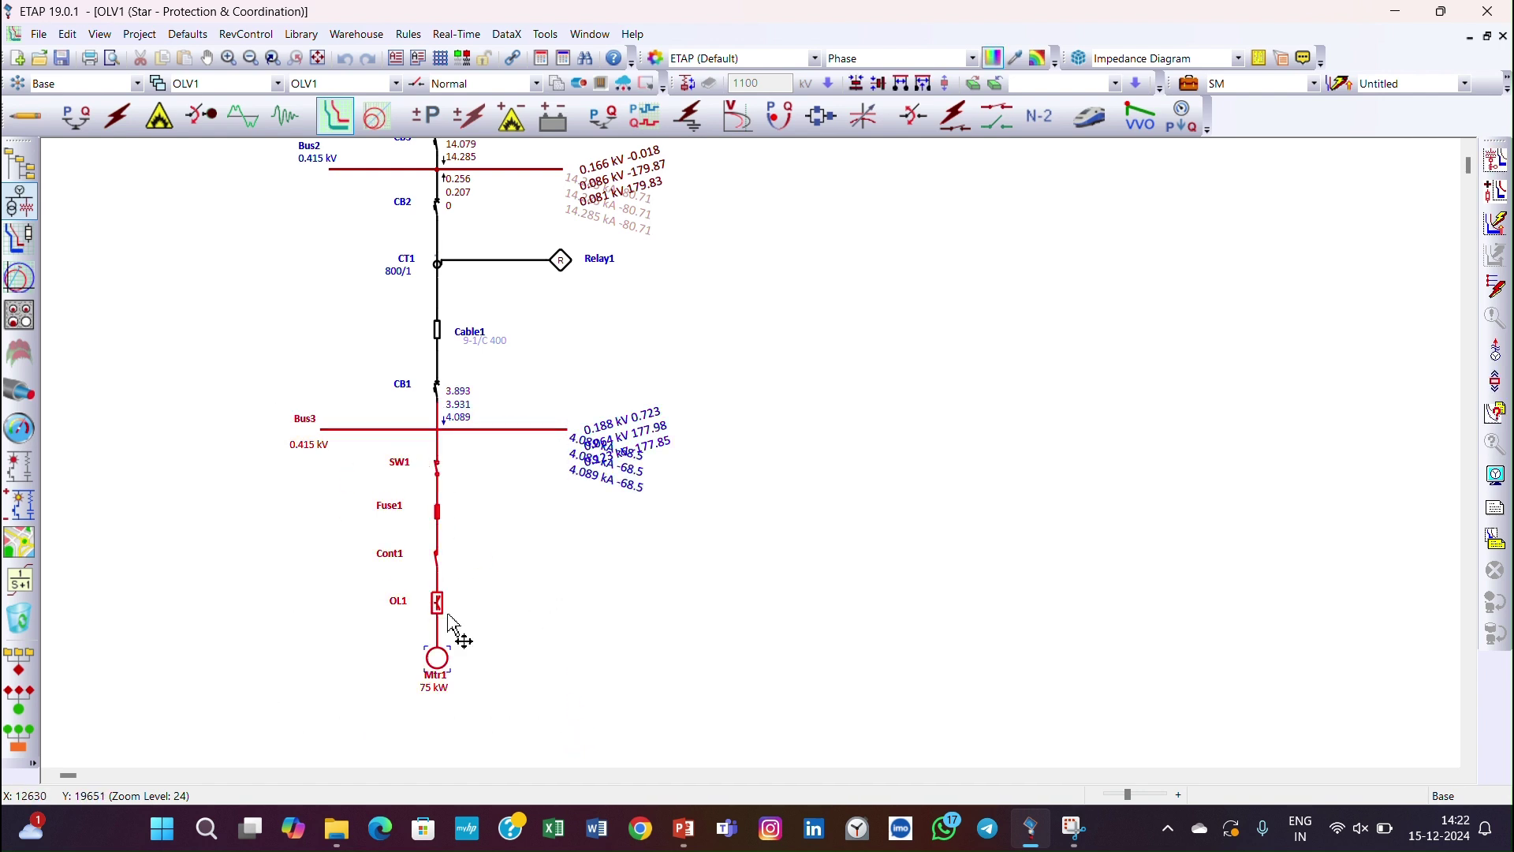
# - Create the Star5 TCC view, zoom its one-line inset in four times and move it right
pyautogui.click(1497, 167)
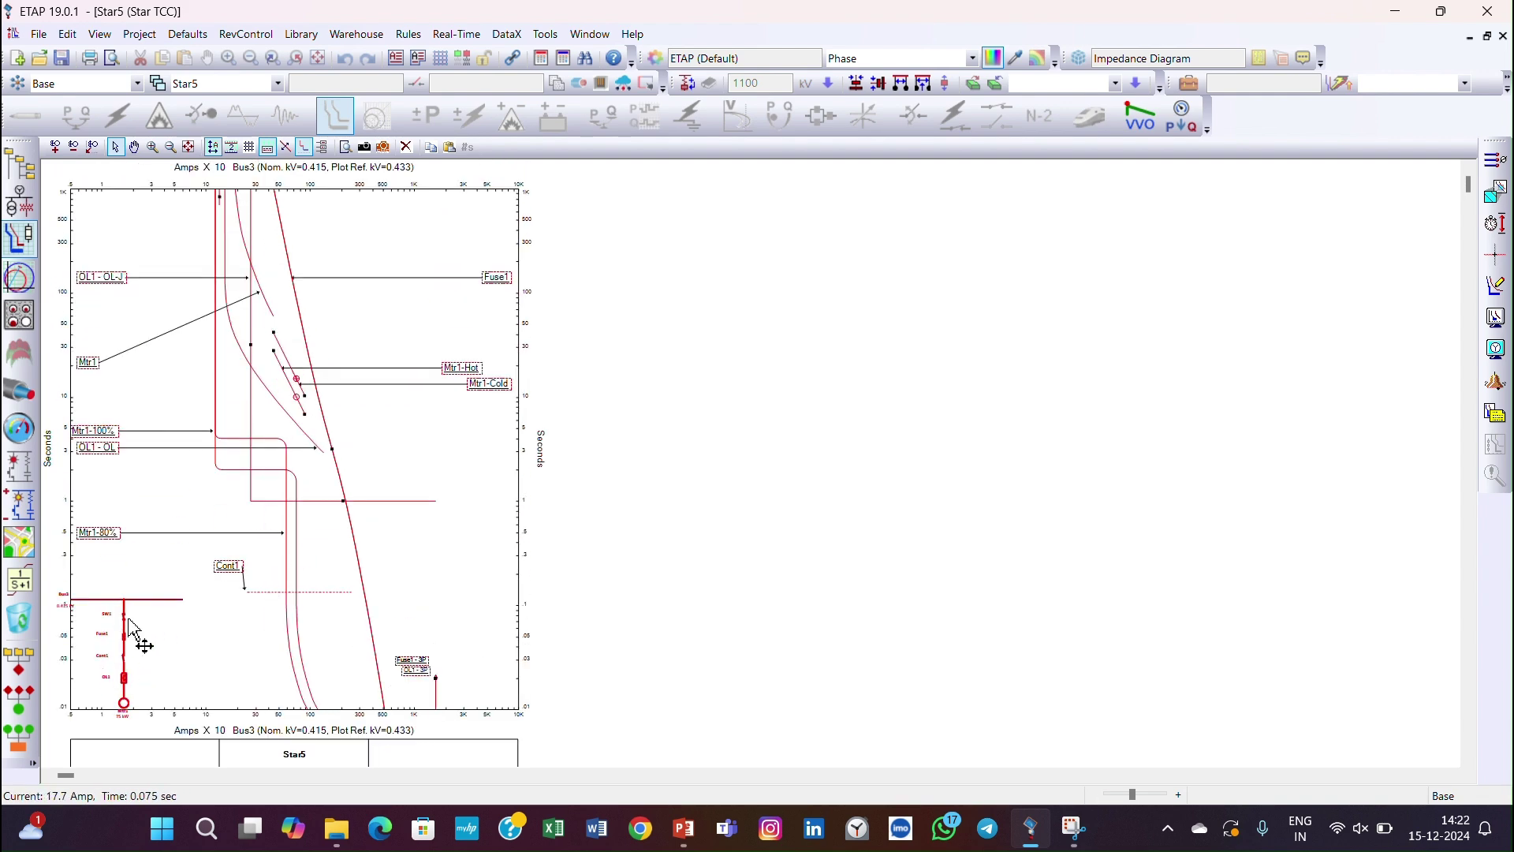
pyautogui.click(55, 148)
pyautogui.click(56, 147)
pyautogui.click(55, 148)
pyautogui.click(55, 147)
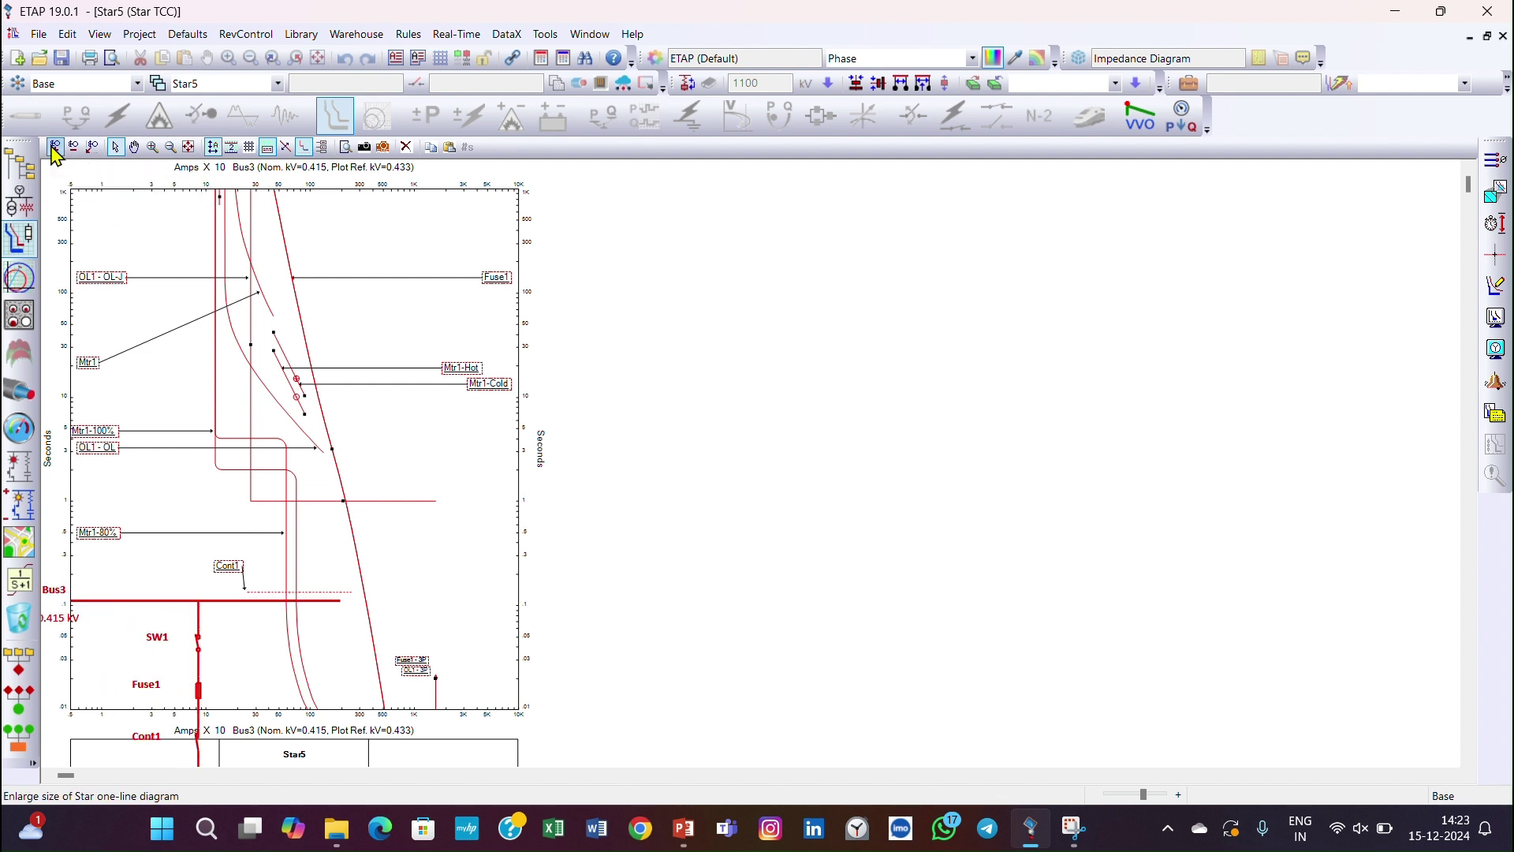
pyautogui.moveTo(192, 629); pyautogui.dragTo(924, 296)
pyautogui.click(797, 534)
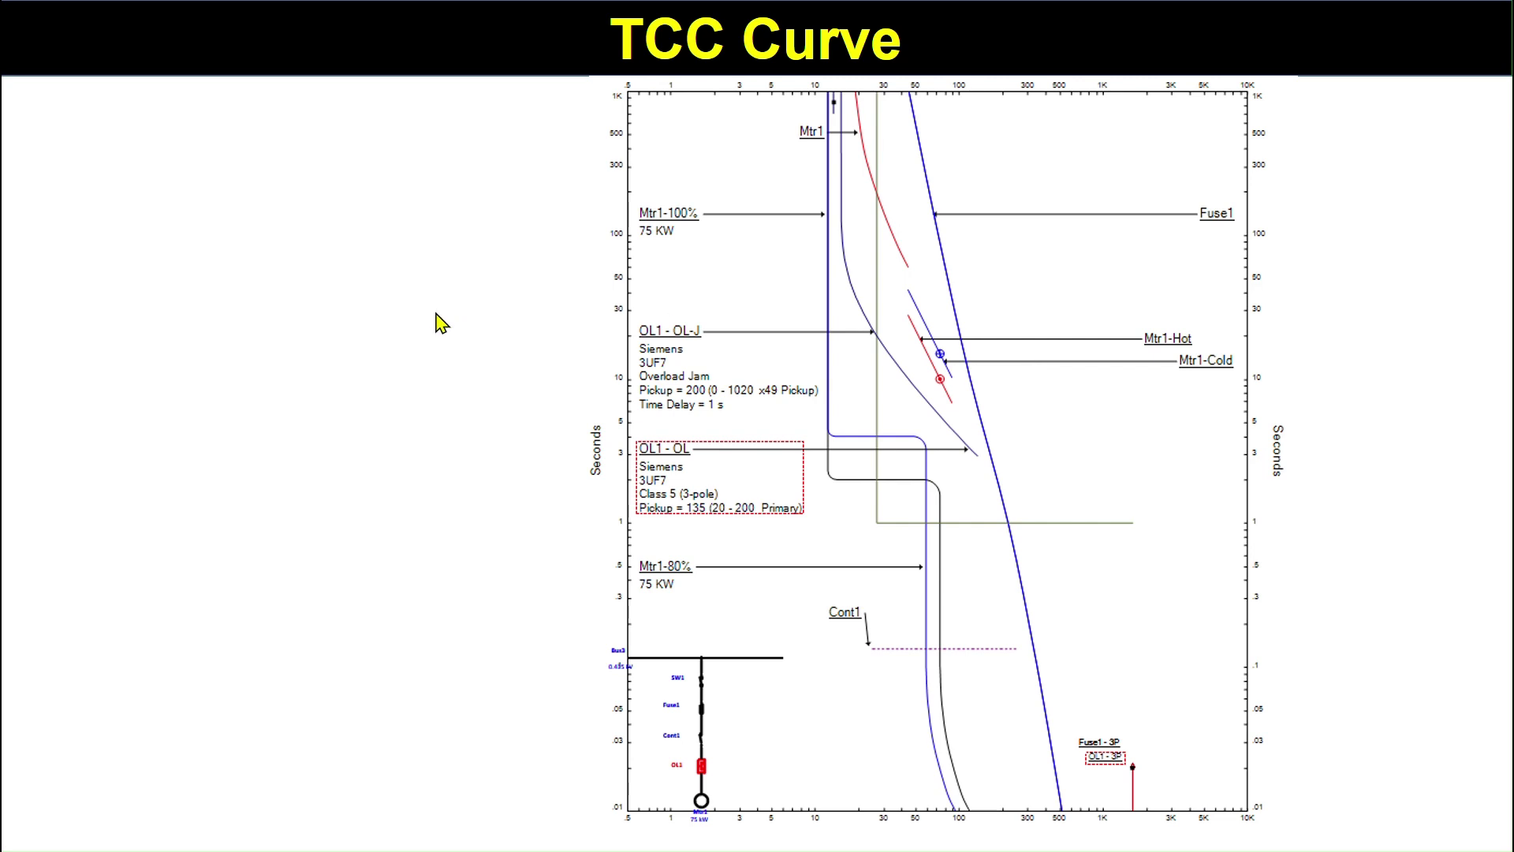
# - Reveal the 'Time current curve:' definition with its amps and seconds axis explanations
pyautogui.click(557, 313)
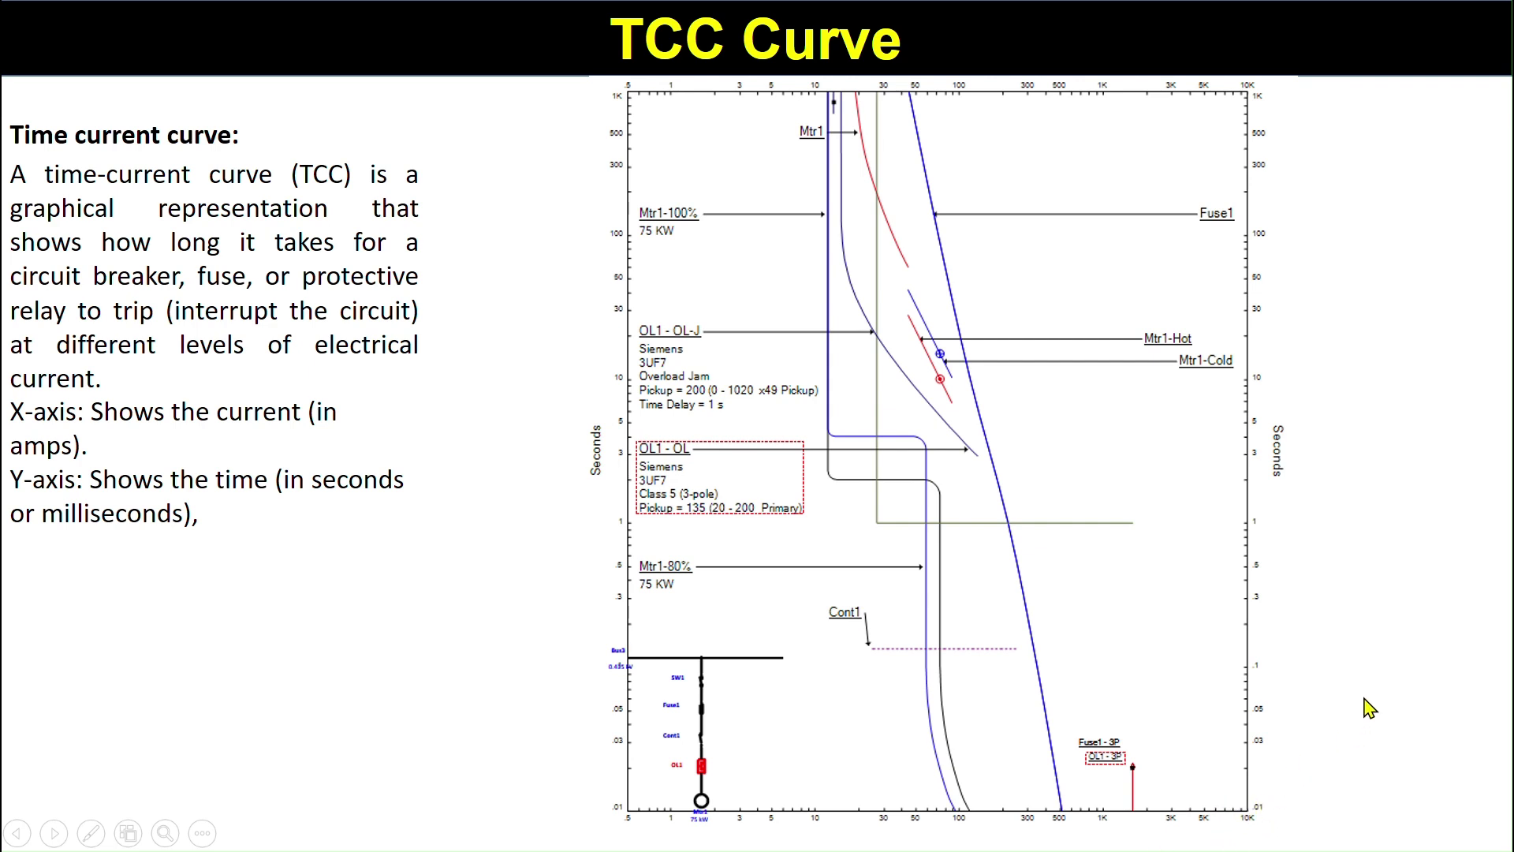
# - Highlight the Mtr1-100% 75 KW, OL1 - OL, Mtr1-Hot, Mtr1-Cold and Fuse1 labels, then return to ETAP
pyautogui.click(1325, 634)
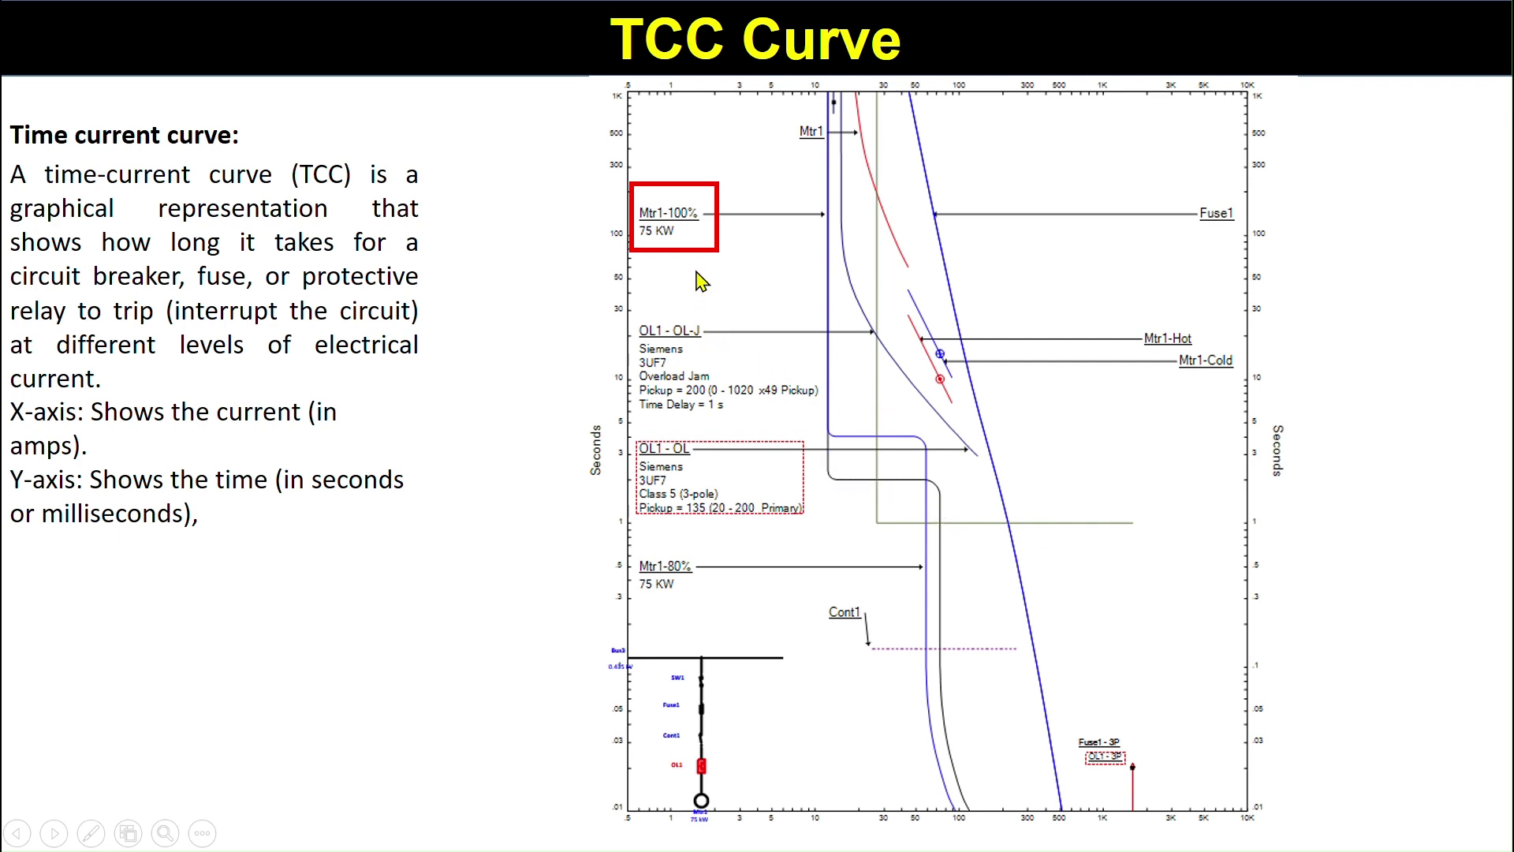
pyautogui.click(536, 331)
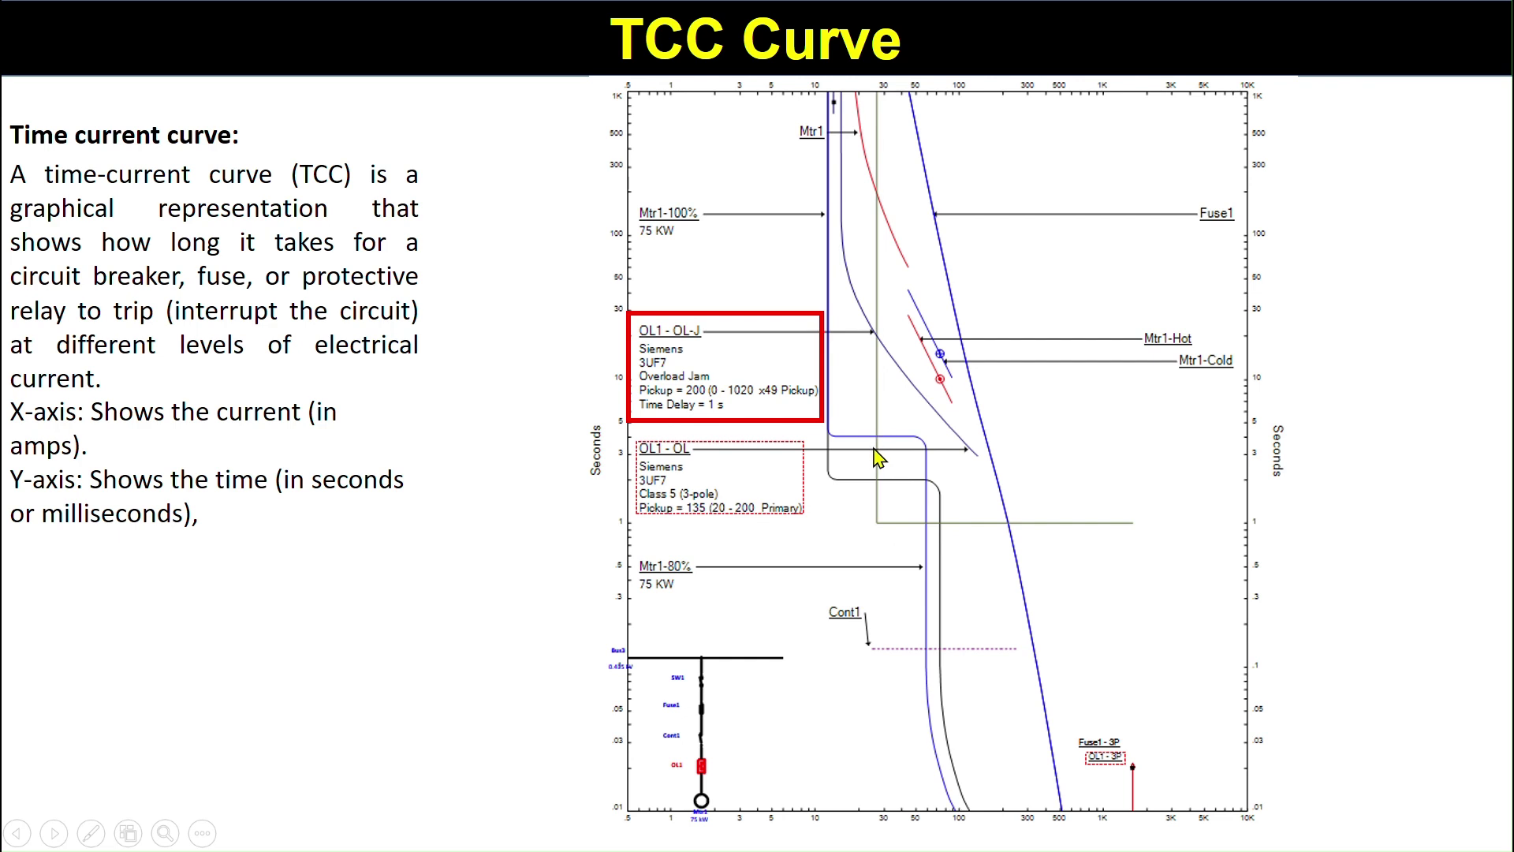
pyautogui.click(501, 533)
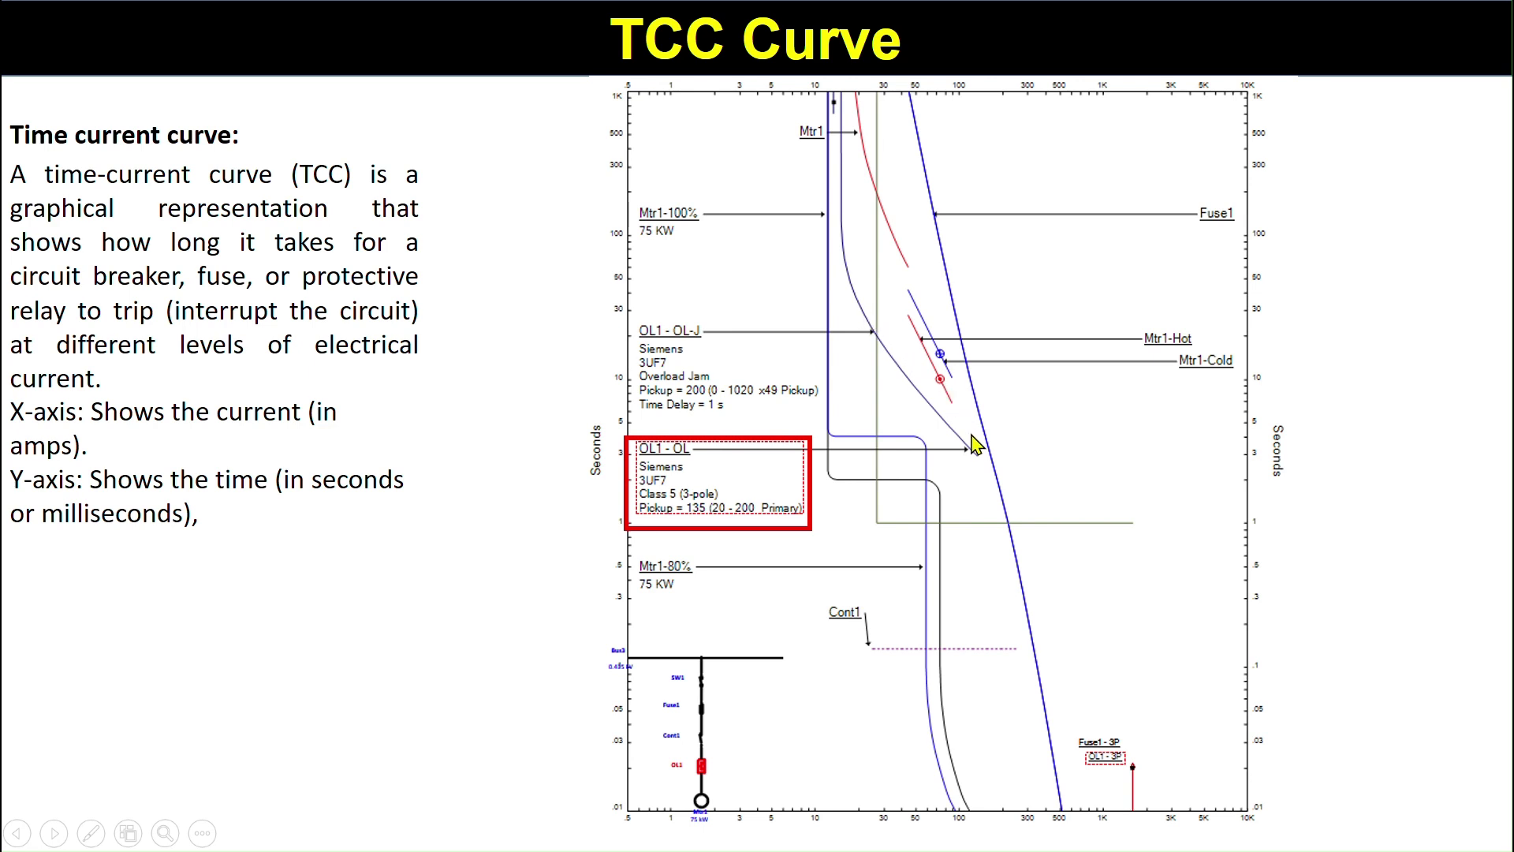
pyautogui.click(502, 565)
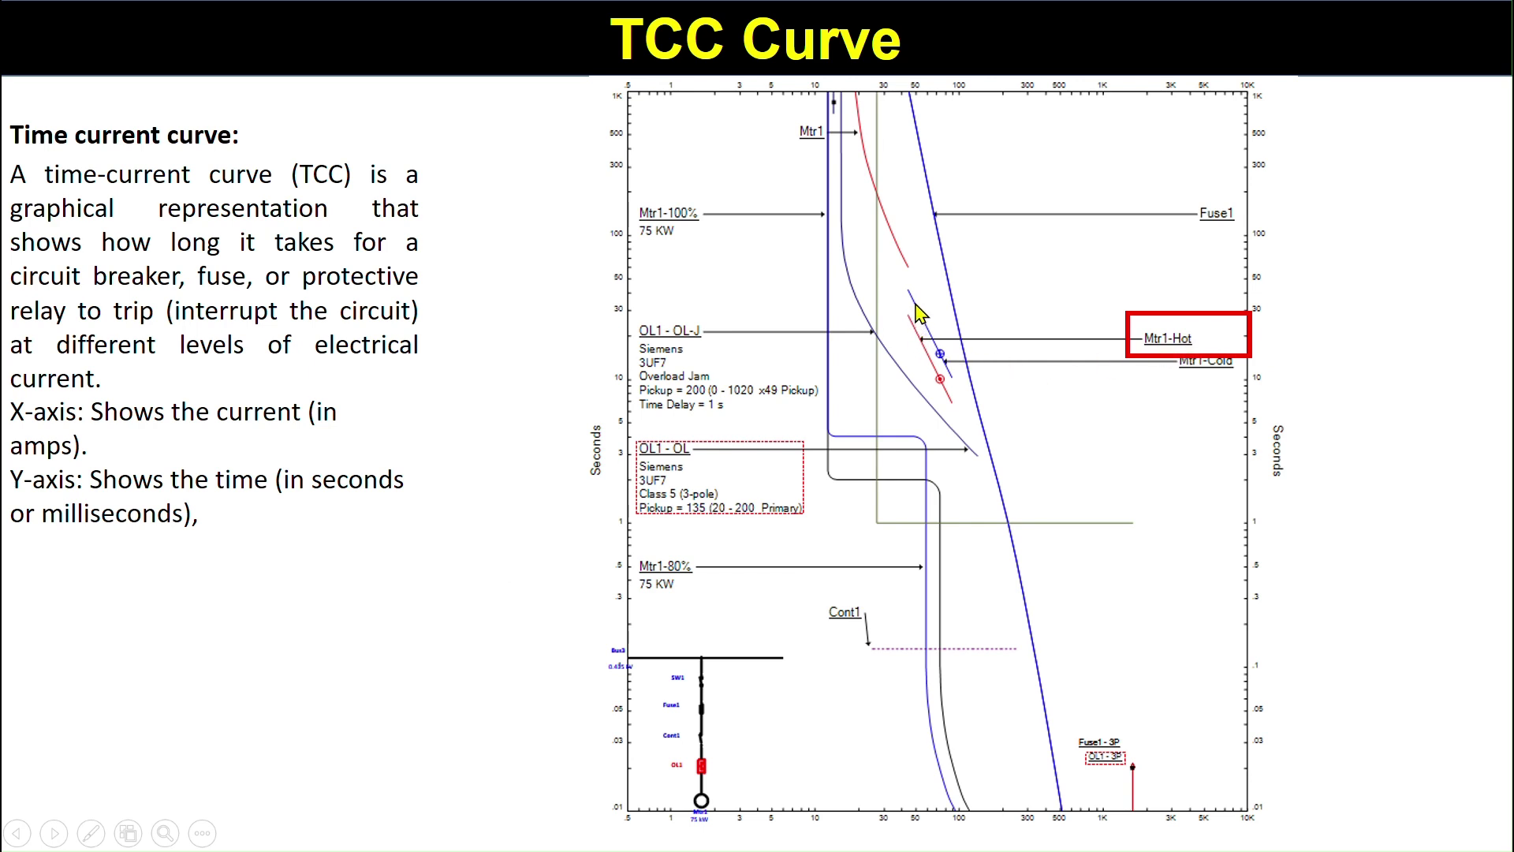
pyautogui.click(1128, 428)
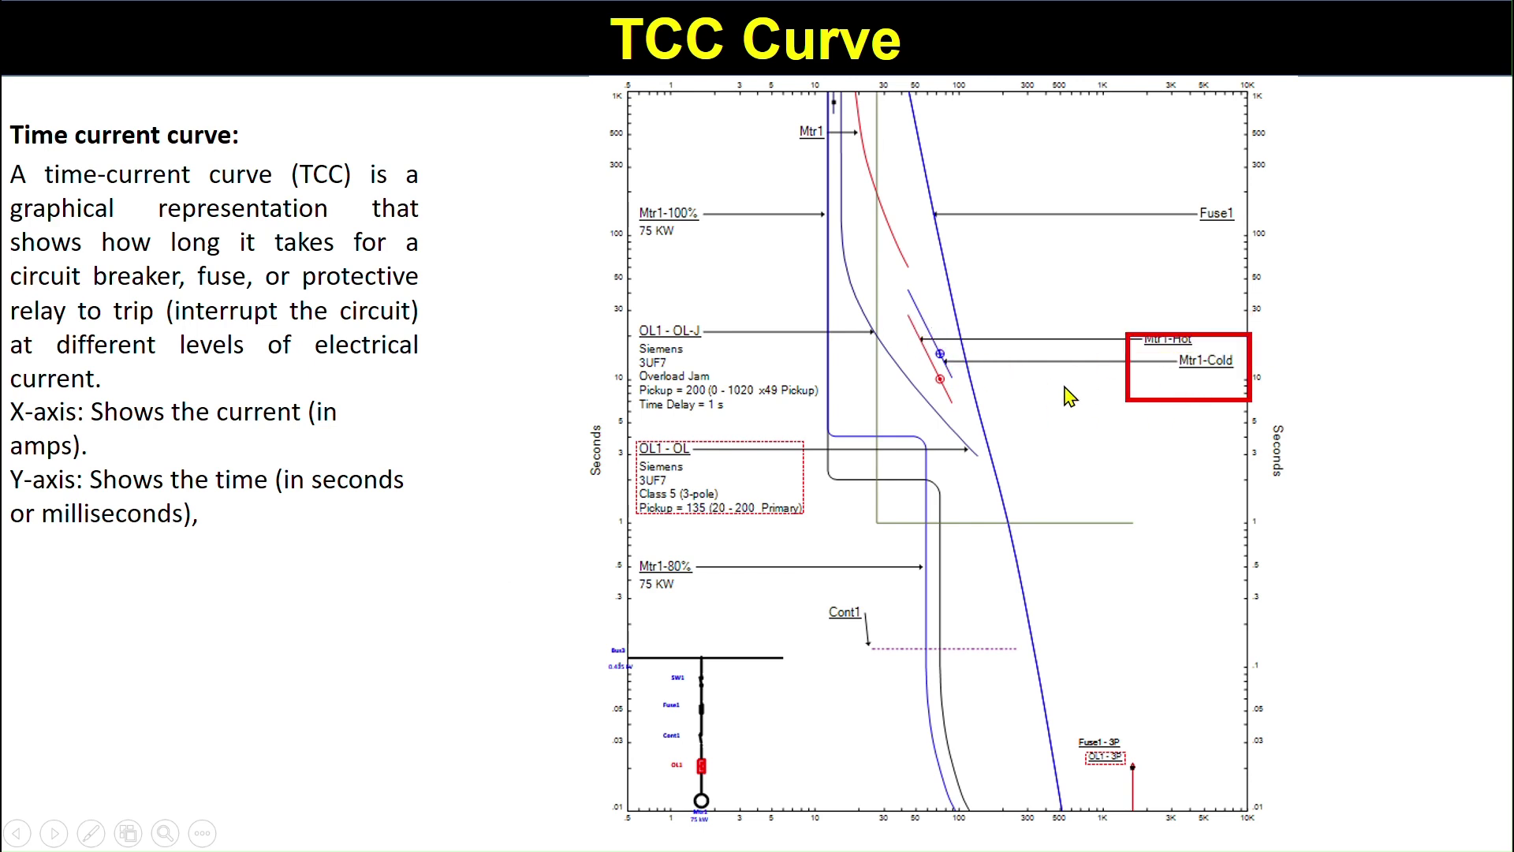
pyautogui.click(1345, 405)
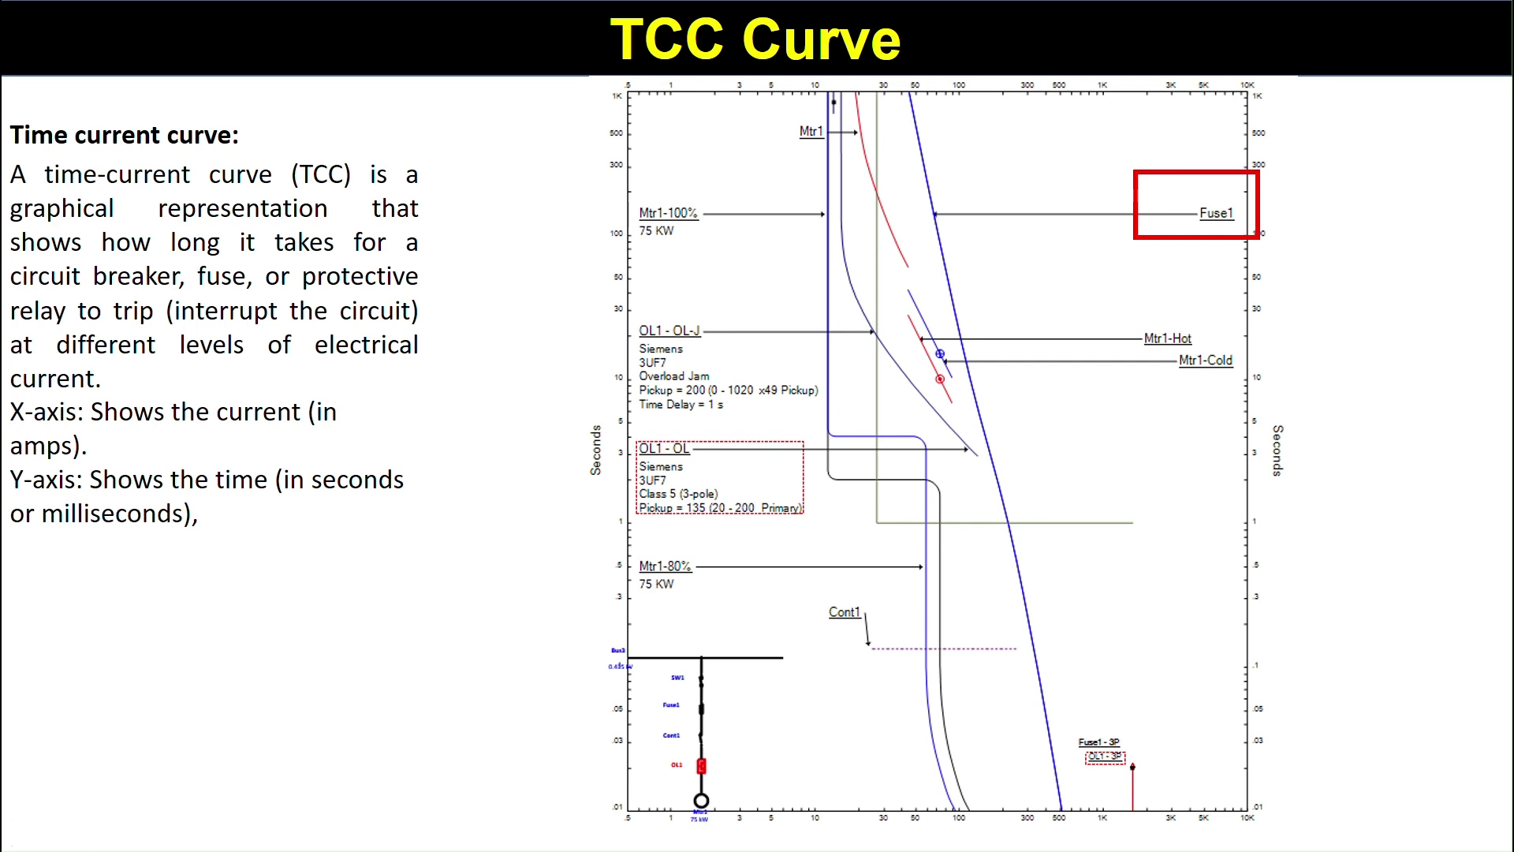
pyautogui.hotkey('alt', 'Tab')
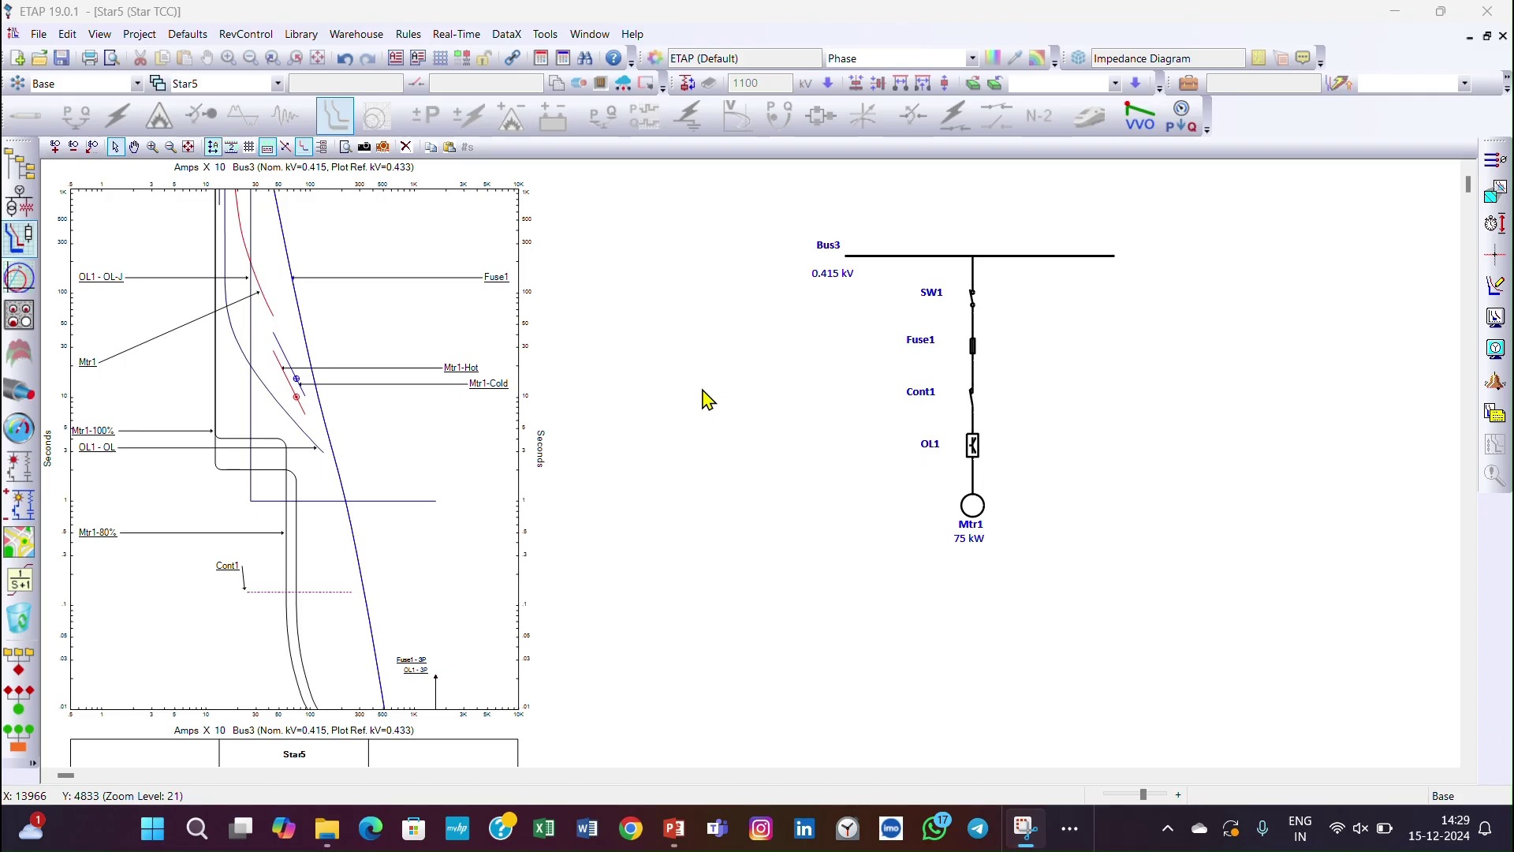